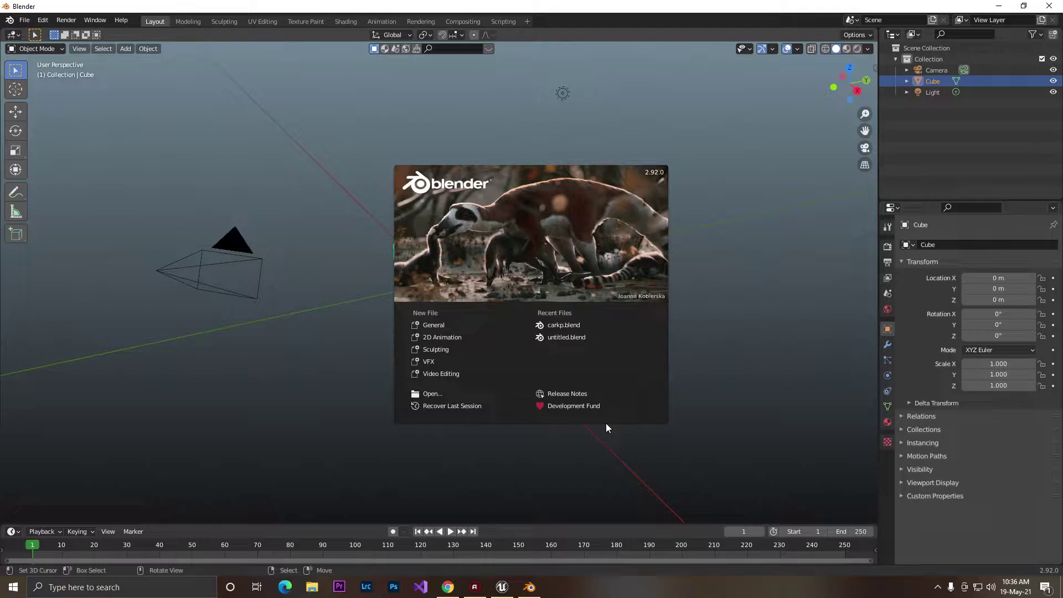
Step: Switch to Chrome, examine the YouTube Studio viewer comment about oversized bones, and return to Blender
click(447, 587)
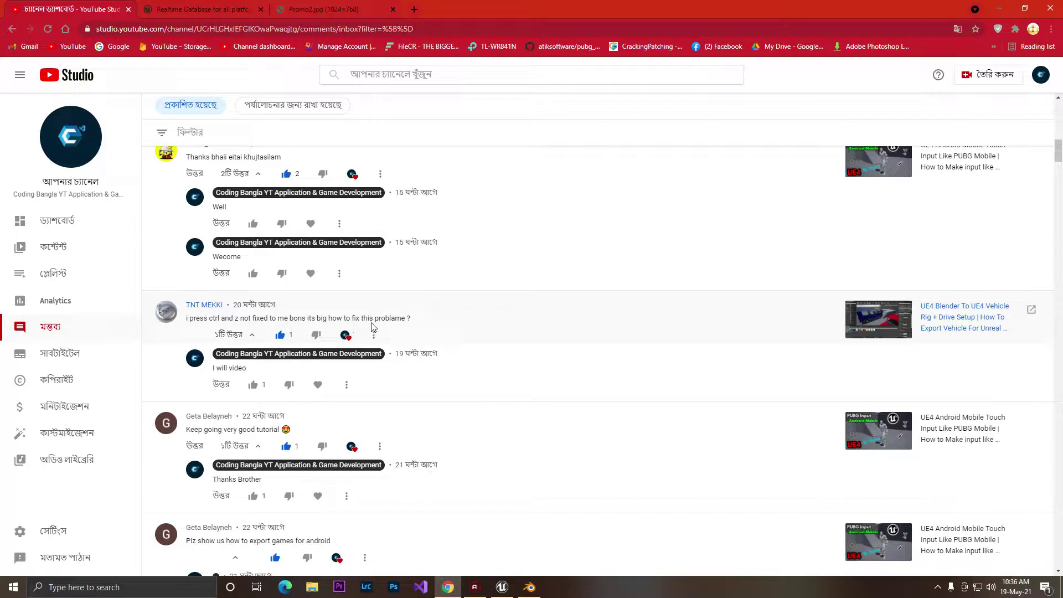
click(999, 8)
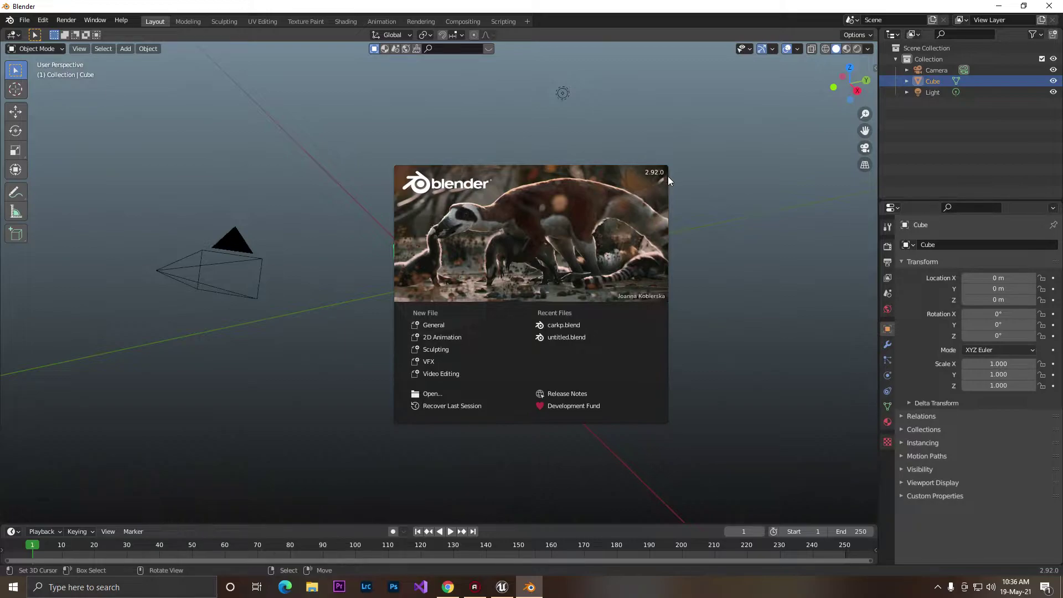
Step: Start a new General scene and delete its light and camera, keeping the default cube
click(432, 327)
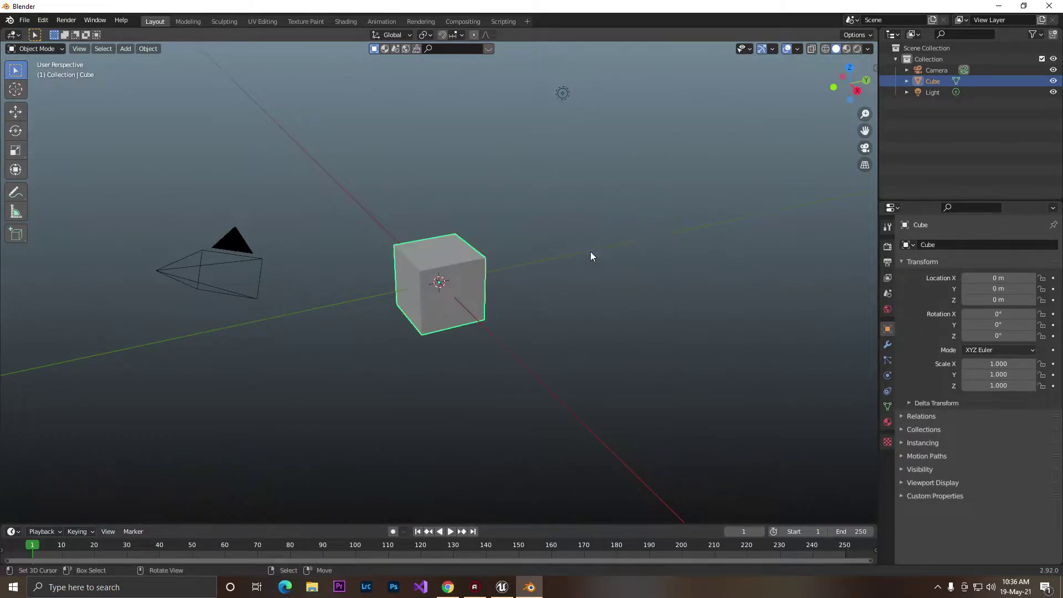
middle_drag(531, 209, 497, 181)
drag(933, 92, 933, 94)
middle_drag(641, 183, 540, 221)
key(Delete)
click(935, 70)
key(Delete)
Step: Use the Transform tool to scale the cube to about 3.67 on Y and 0.86 on Z, and raise it about 0.49 m
click(459, 269)
middle_drag(462, 268, 856, 156)
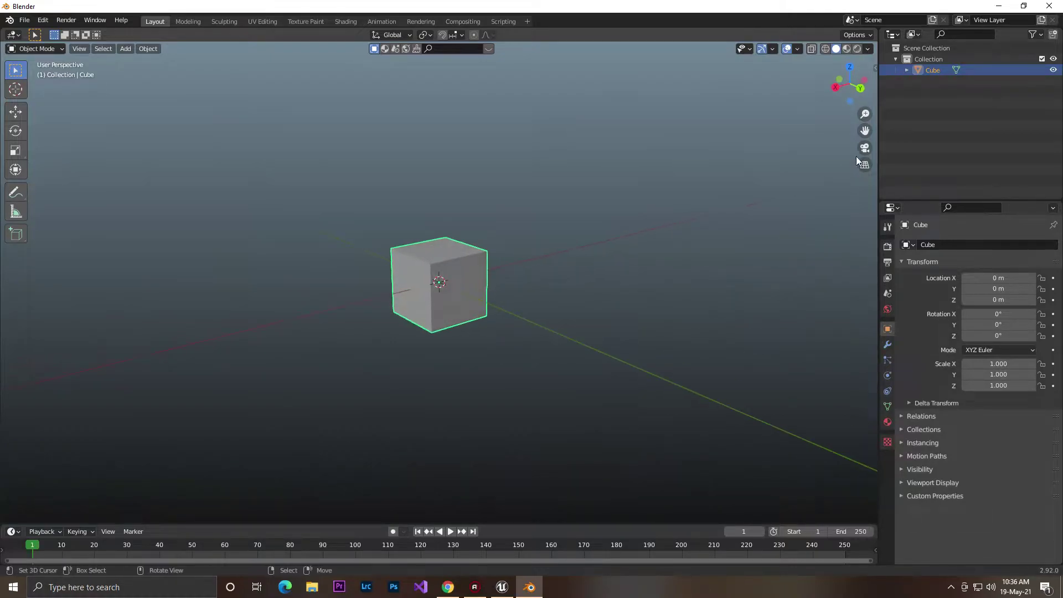
drag(864, 113, 864, 94)
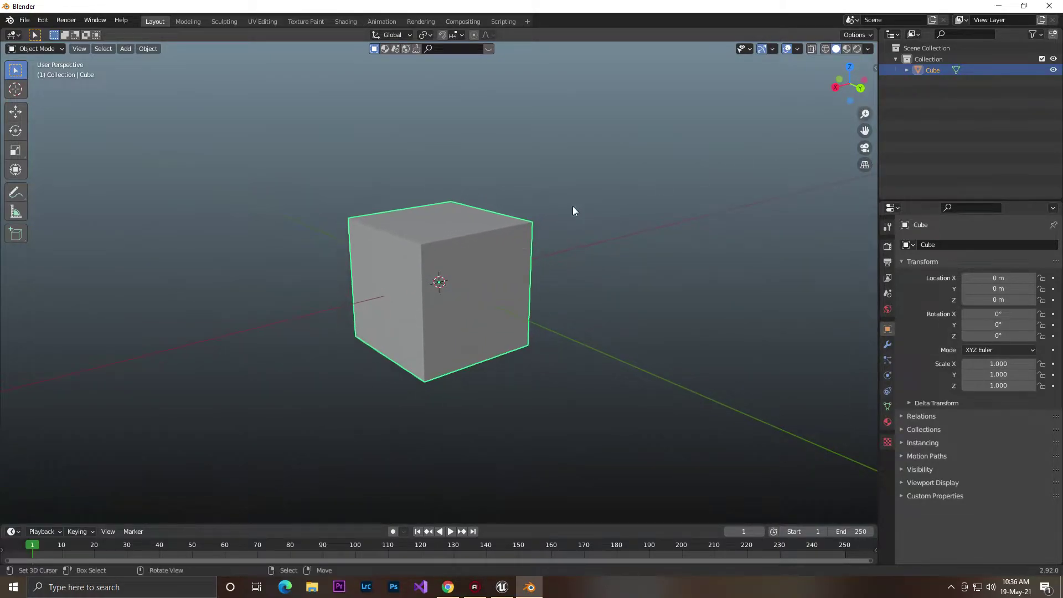
middle_drag(493, 283, 514, 278)
click(16, 169)
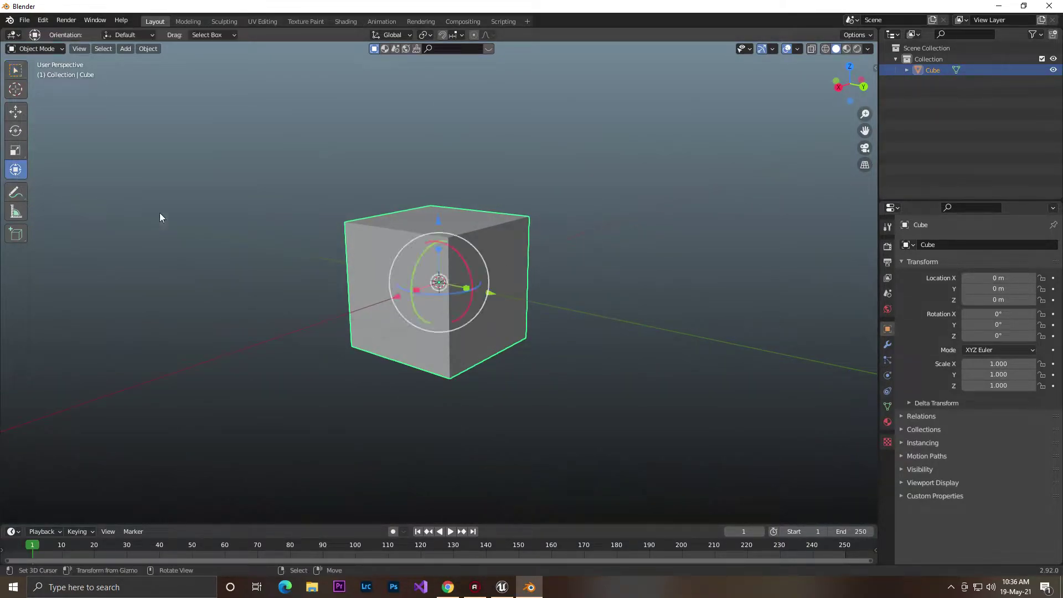
drag(475, 292, 601, 279)
middle_drag(601, 279, 477, 255)
drag(437, 249, 437, 253)
drag(438, 213, 436, 188)
middle_drag(436, 188, 714, 215)
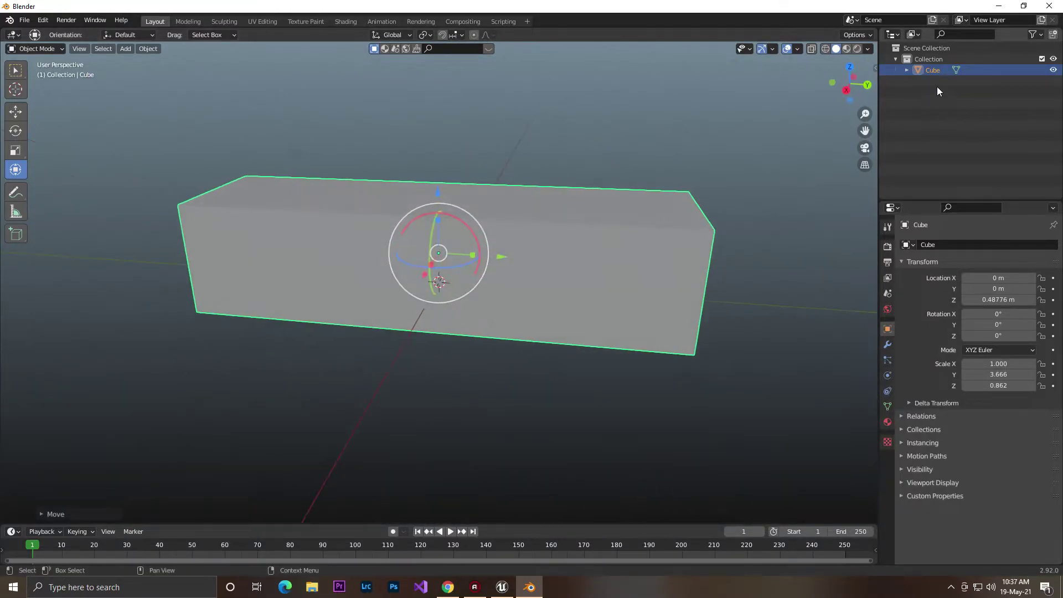
Step: Rename the cube object as BASE
double_click(934, 70)
text(BASE)
key(Return)
Step: Rescale BASE into a long body along the X axis, about 4.19 on X and 1.25 on Y
middle_drag(581, 177, 369, 183)
middle_drag(673, 114, 40, 98)
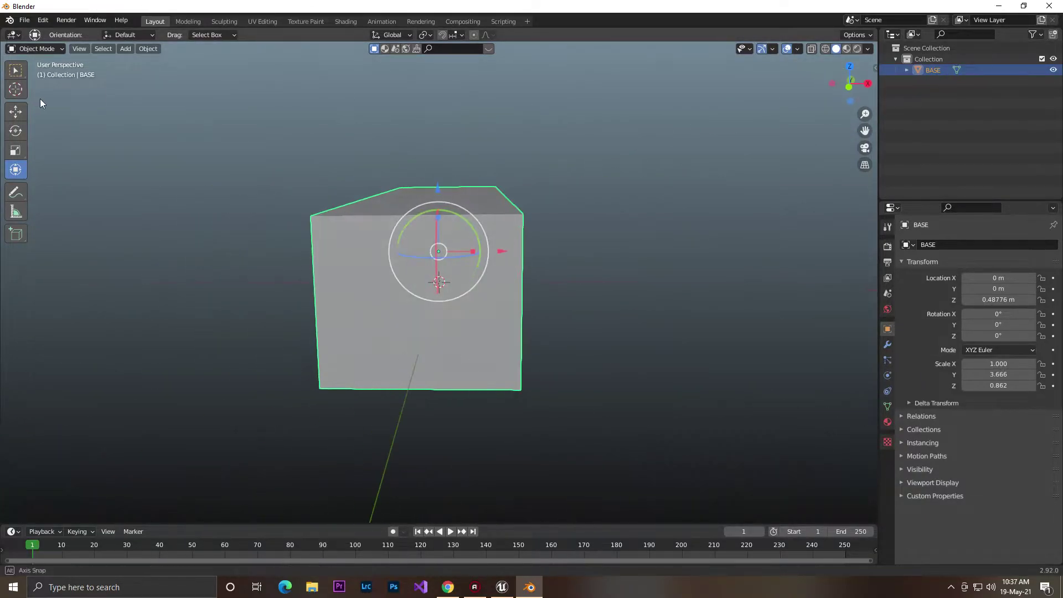
click(851, 87)
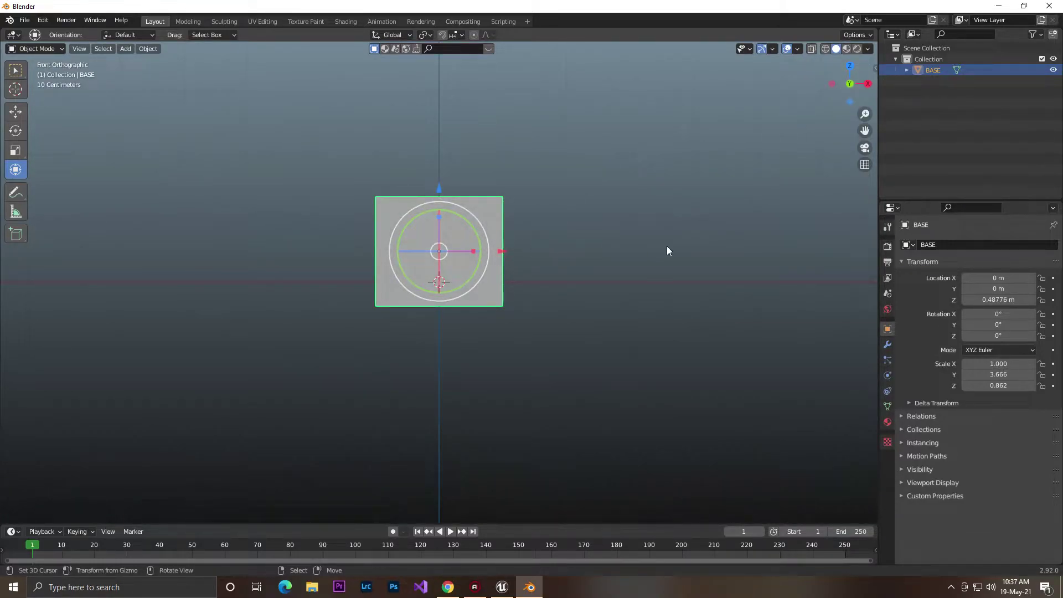
middle_drag(589, 218, 455, 236)
drag(455, 238, 567, 288)
middle_drag(601, 305, 625, 271)
click(843, 87)
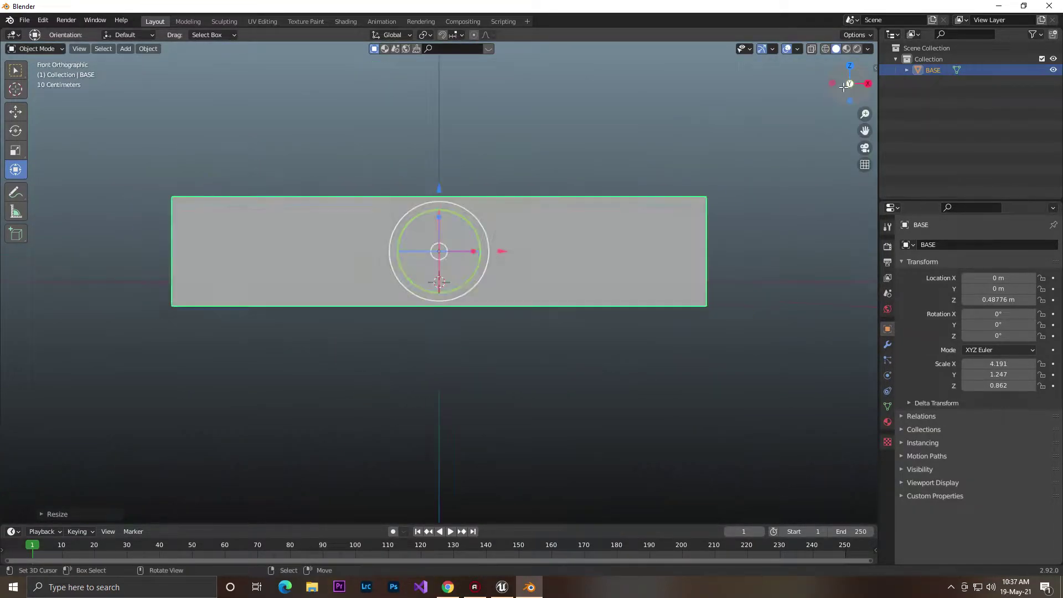
middle_drag(591, 166, 634, 207)
Step: Add a cylinder mesh with 100 vertices for the first wheel
click(130, 51)
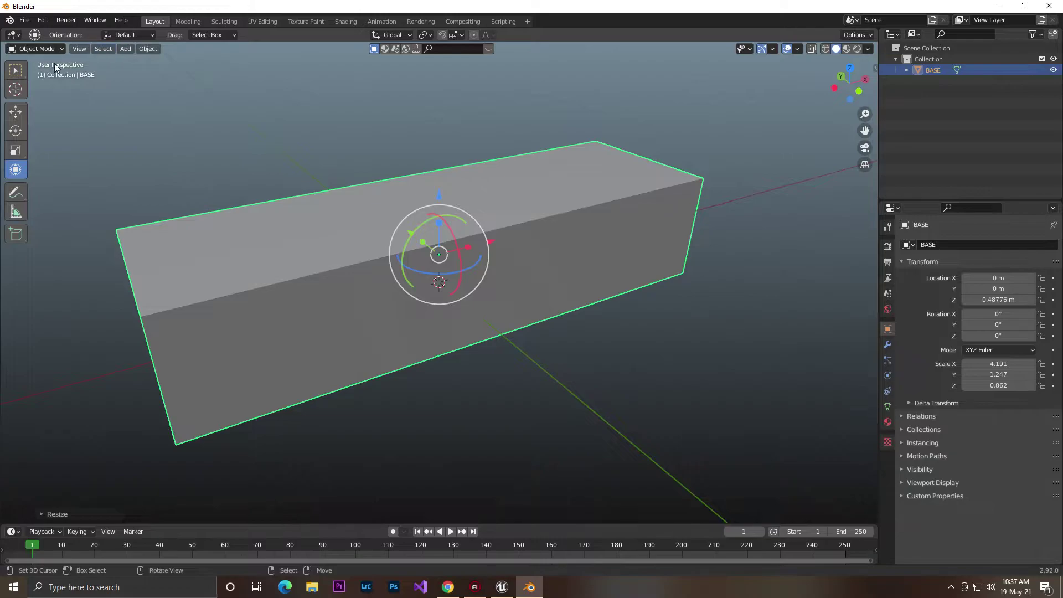
click(125, 48)
mouse_move(135, 58)
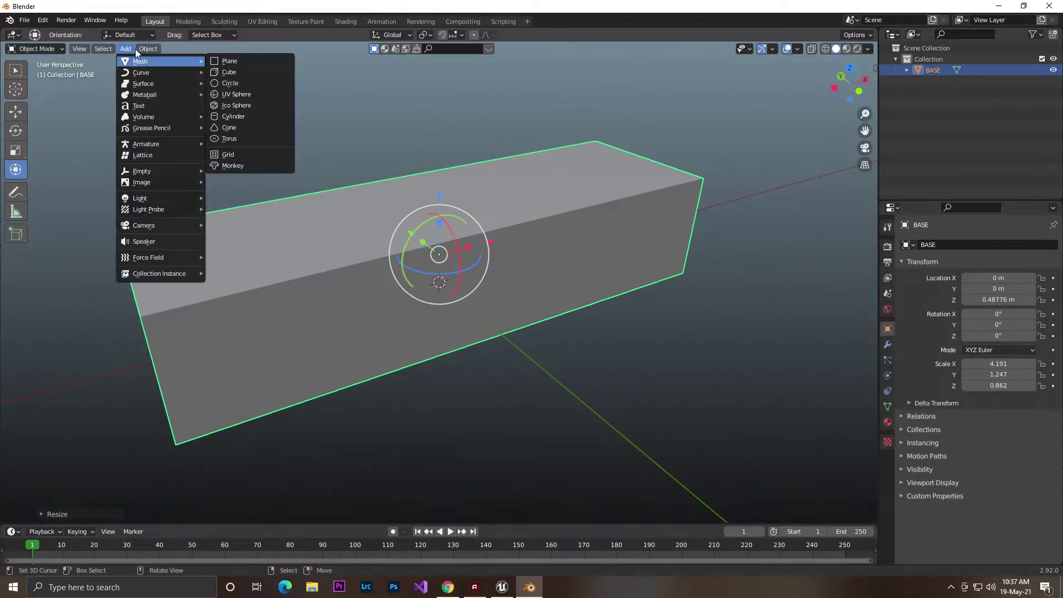
click(241, 115)
middle_drag(523, 178, 433, 189)
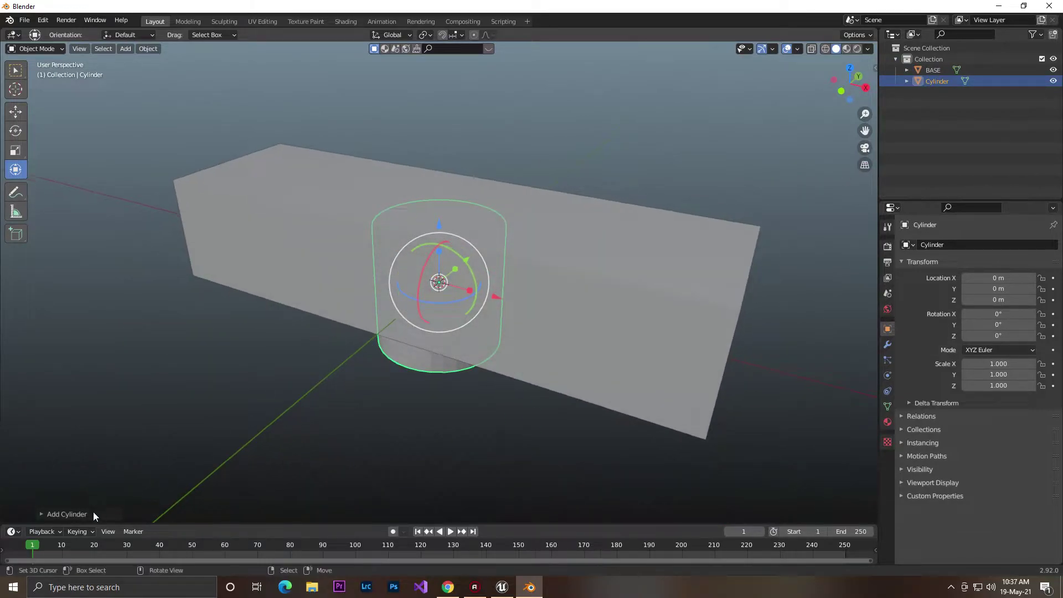
click(49, 515)
click(152, 381)
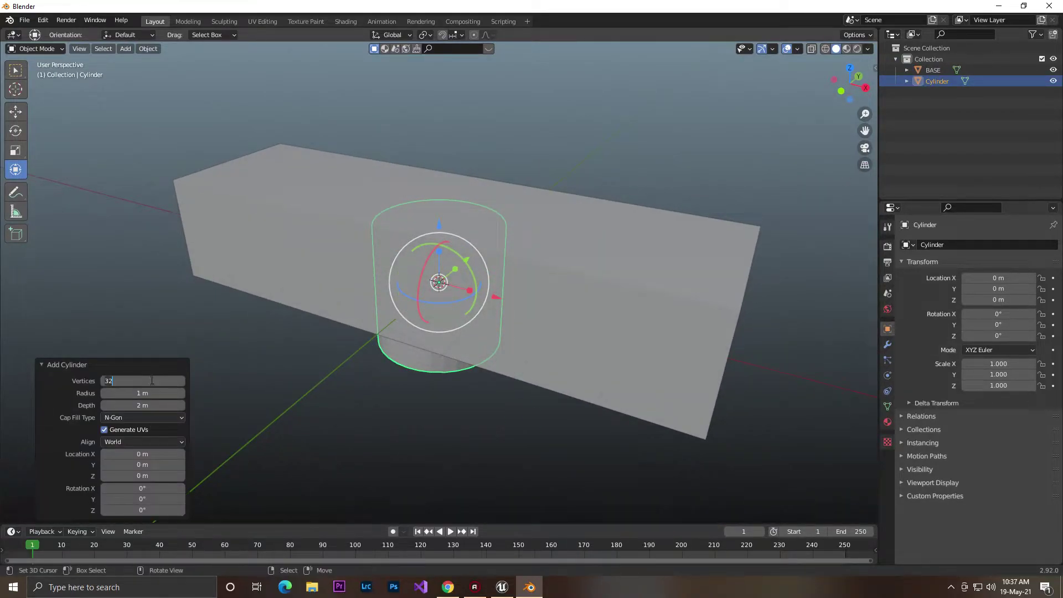
text(100)
key(Return)
Step: Set the cylinder's X rotation to 90°
middle_drag(649, 229, 457, 229)
drag(427, 244, 401, 273)
click(992, 314)
key(BackSpace)
text(90)
key(Return)
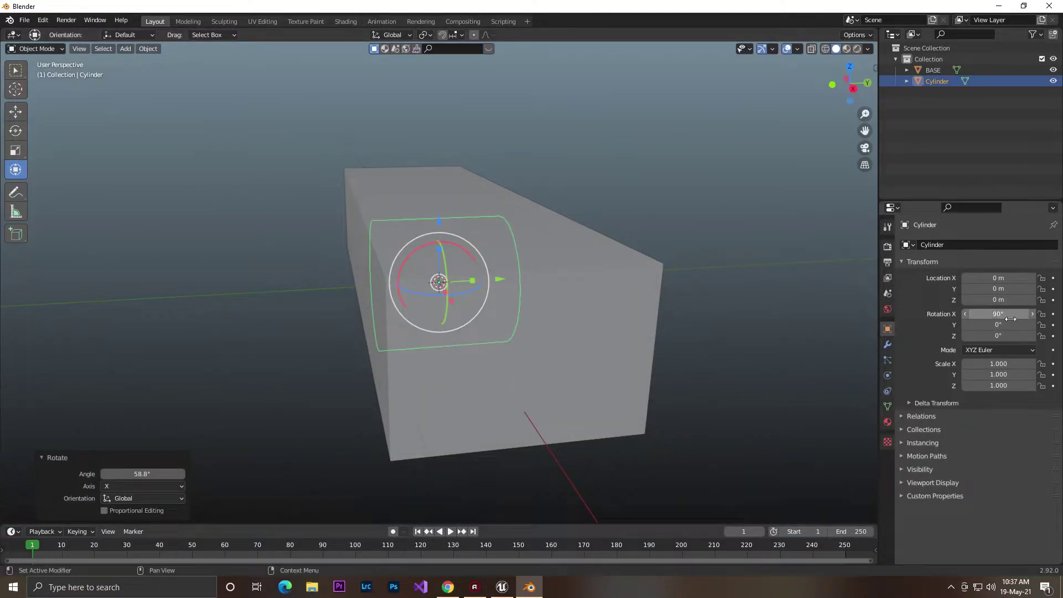
Step: Thin the cylinder to about 0.333 Z scale and place it beside BASE at about X 2.94, Y -1.70, Z -0.43 m
drag(477, 279, 387, 288)
key(ctrl+z)
middle_drag(389, 291, 584, 300)
drag(492, 316, 690, 290)
click(849, 88)
drag(626, 212, 628, 240)
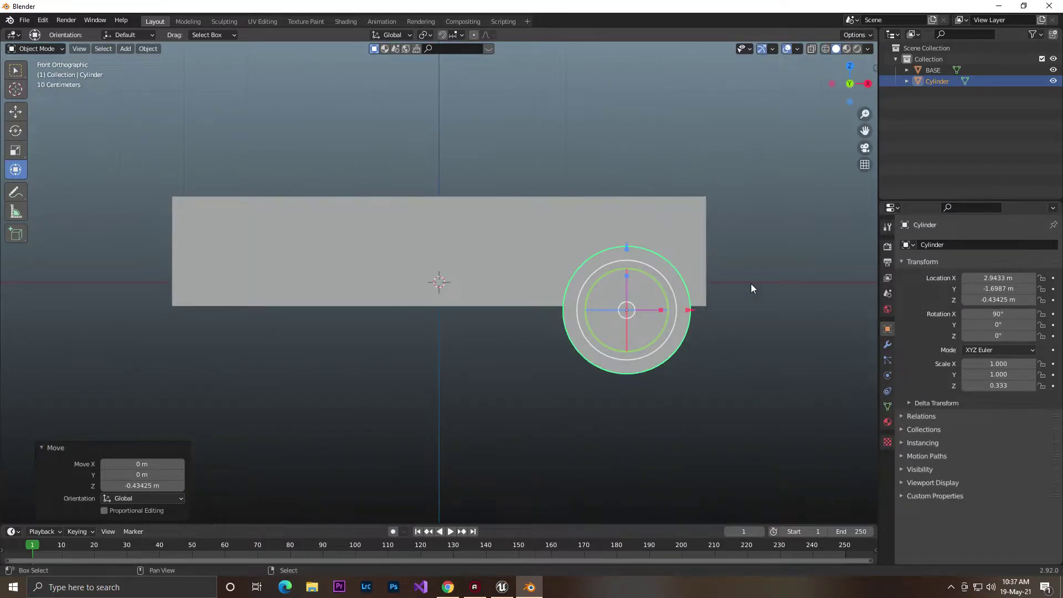
Step: Duplicate the wheel and move the copy along X to the opposite end of the same side of BASE
key(shift+d)
right_click(681, 280)
drag(690, 310, 319, 333)
middle_drag(350, 326, 491, 301)
Step: Duplicate both wheels together and move the copies along Y to the other side of BASE, at about Y 1.71 m
click(636, 332)
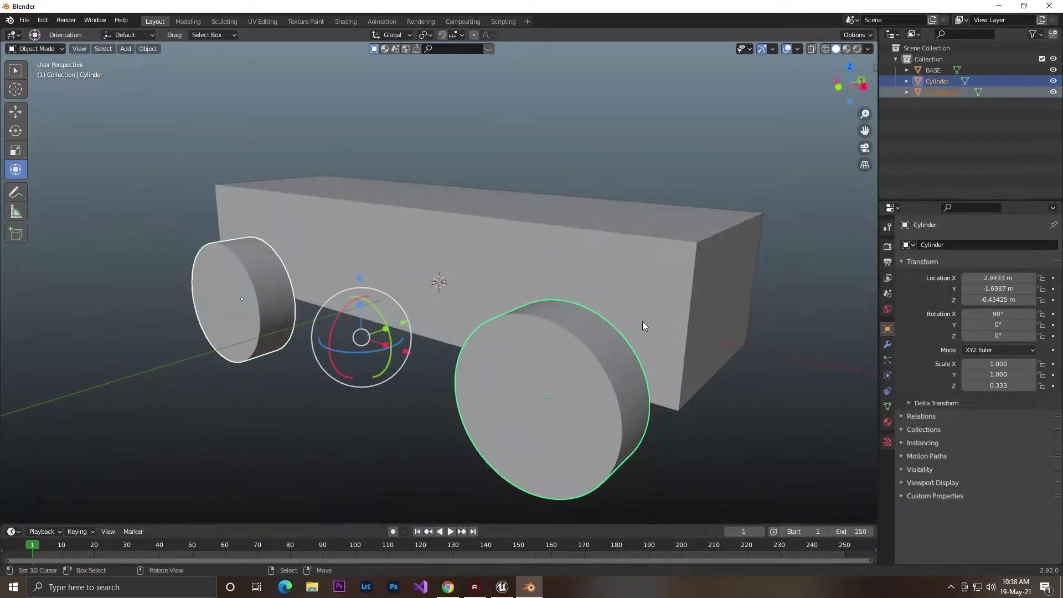
middle_drag(635, 332, 576, 308)
click(851, 85)
key(shift+d)
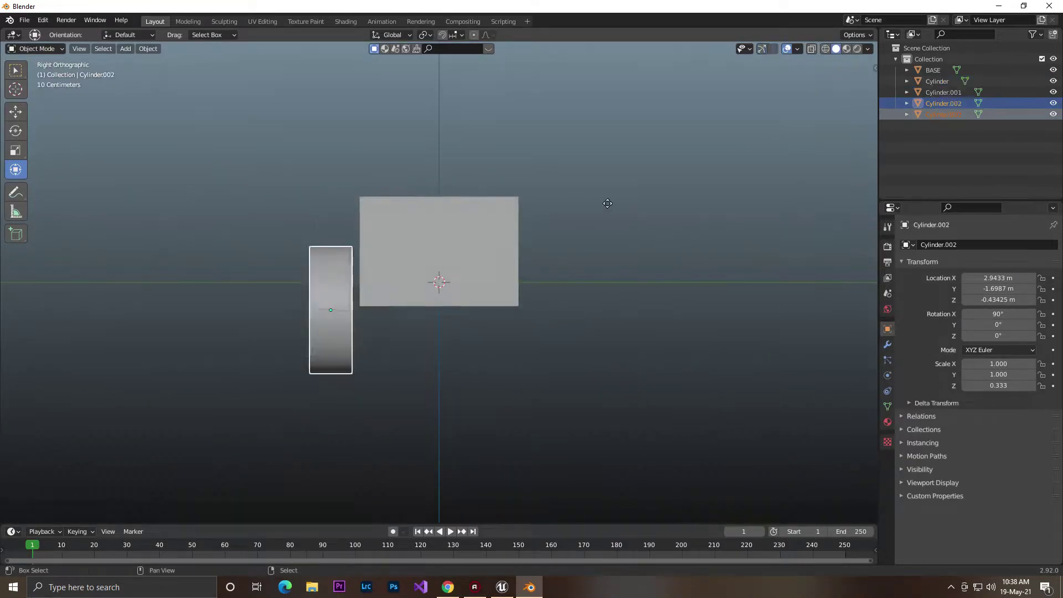
right_click(600, 235)
drag(397, 315, 611, 309)
middle_drag(656, 257, 470, 208)
right_click(634, 224)
Step: Show the UE4 Vehicle add-on's base rigging settings beside the four-wheeled model
middle_drag(519, 239, 764, 285)
click(875, 68)
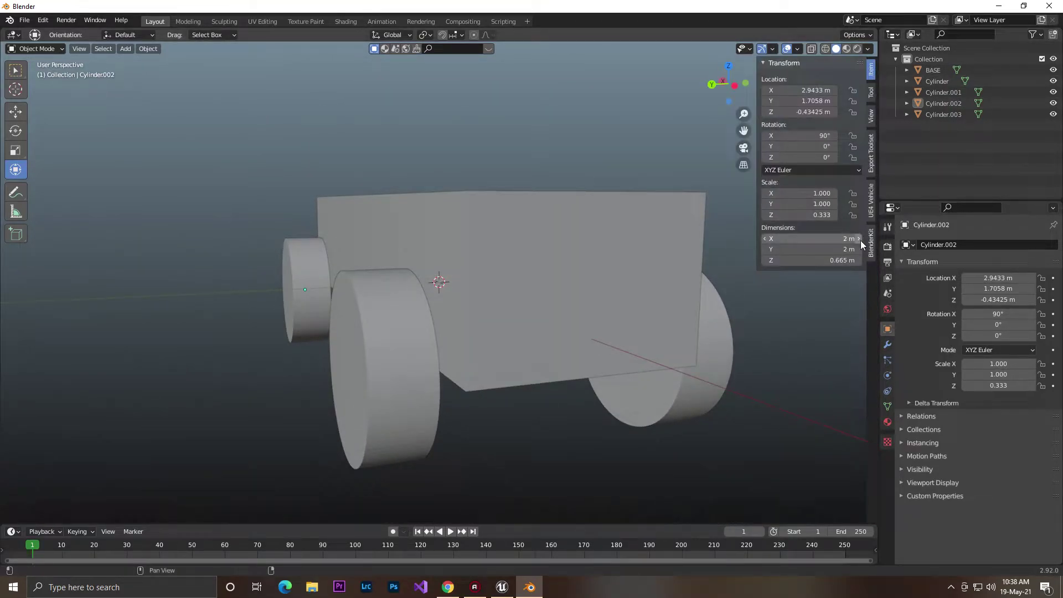
click(871, 206)
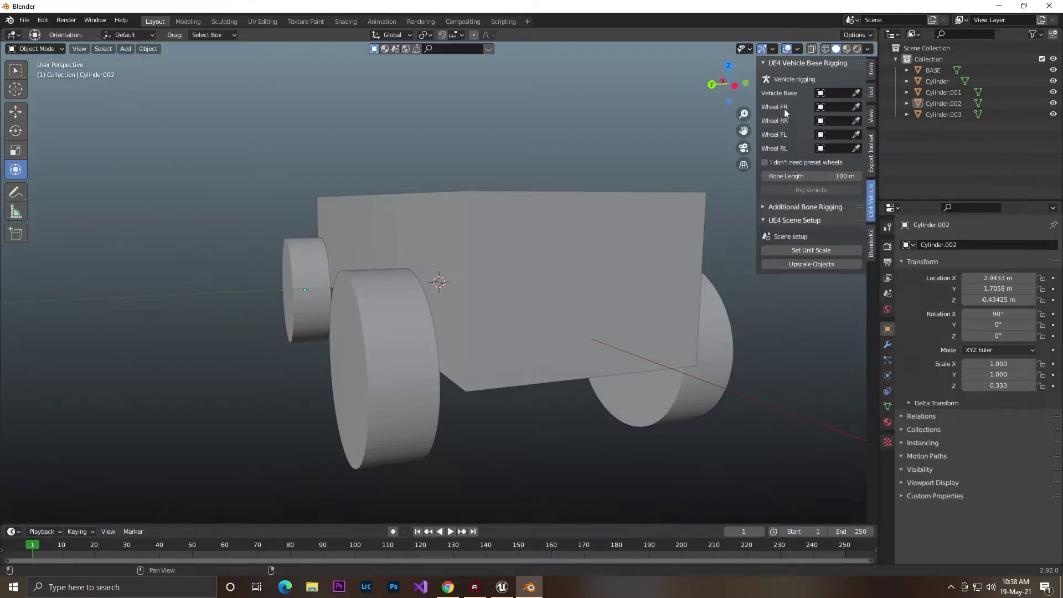
middle_drag(678, 96, 707, 120)
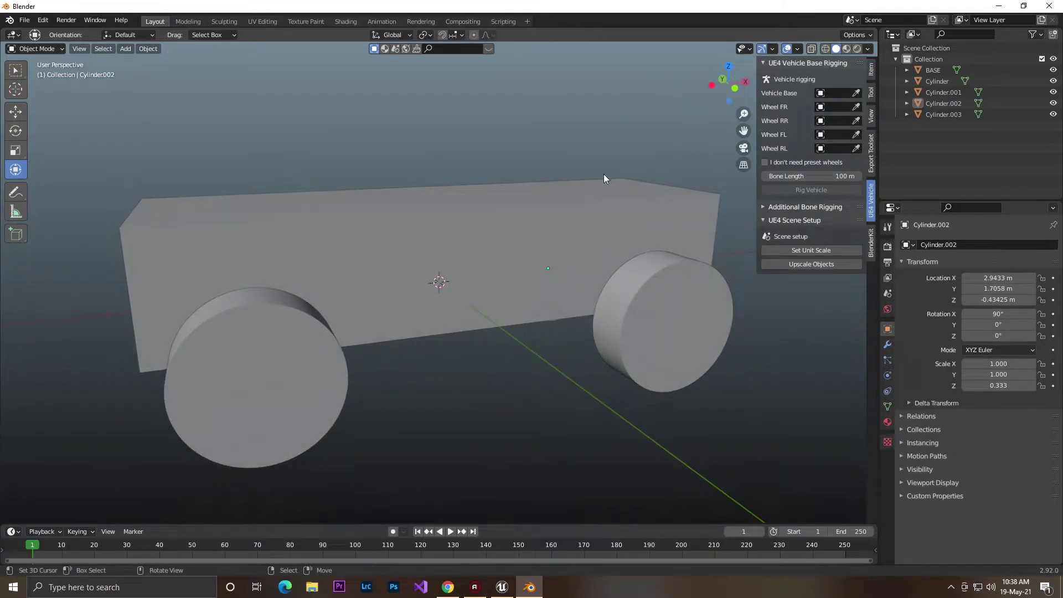
middle_drag(541, 209, 424, 219)
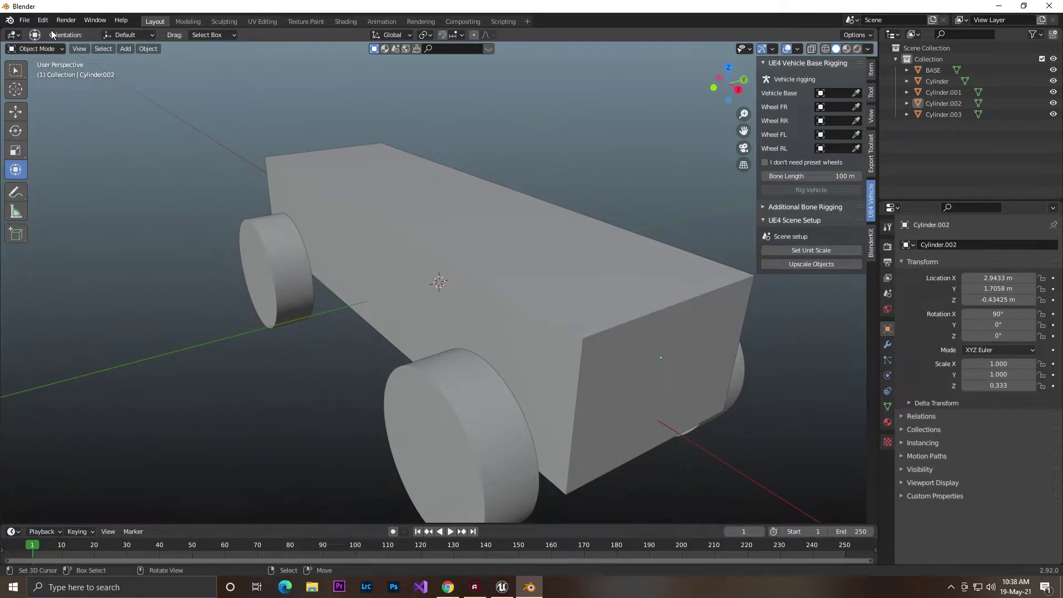
Step: Locate the UE4 Vehicle add-on zip on the F: drive in the add-on installer, and close the file browser without installing
click(24, 20)
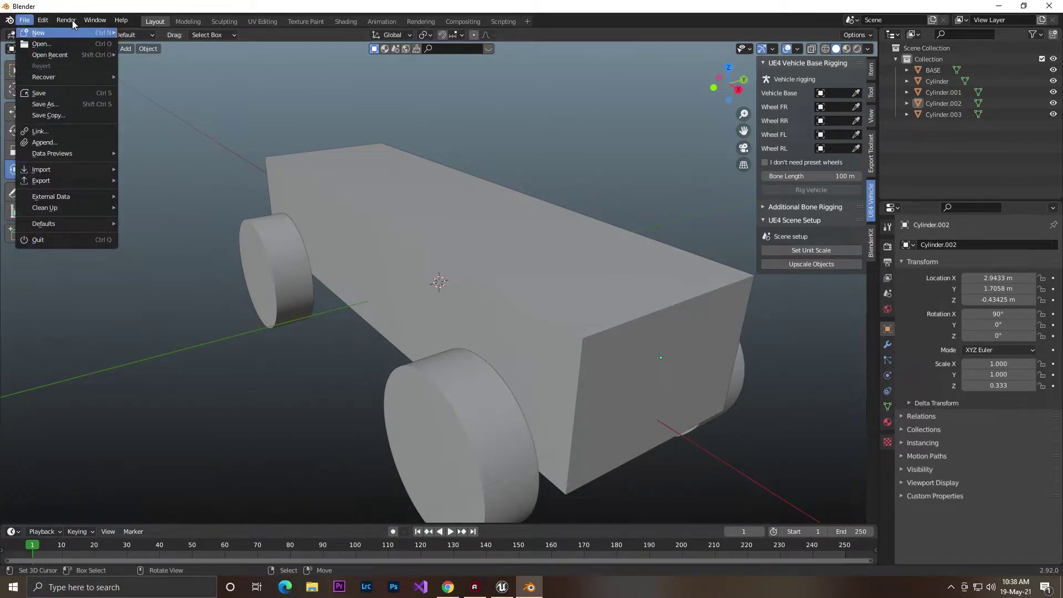
mouse_move(43, 20)
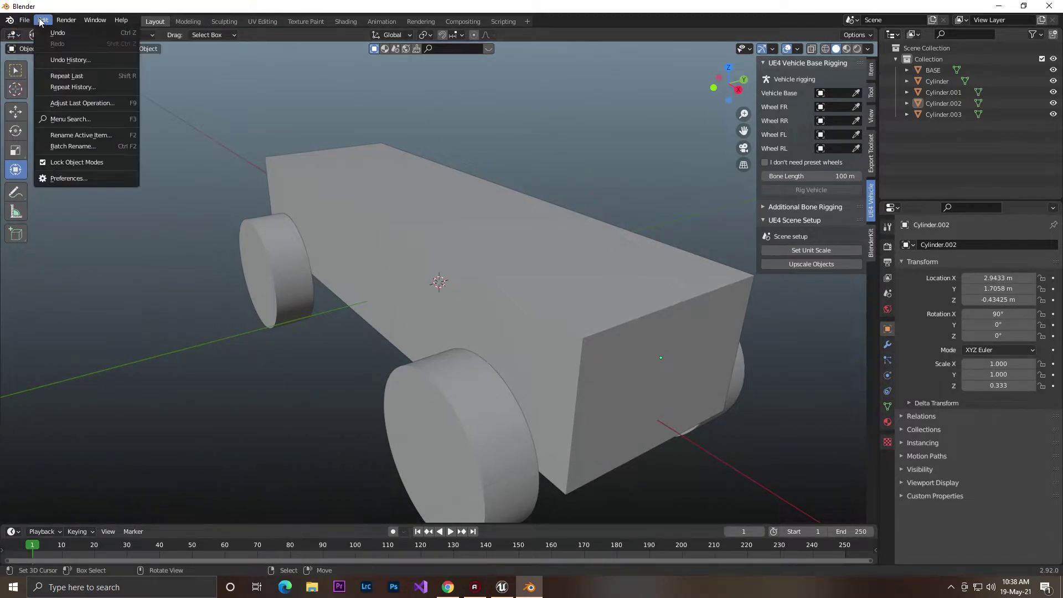
click(59, 178)
click(279, 64)
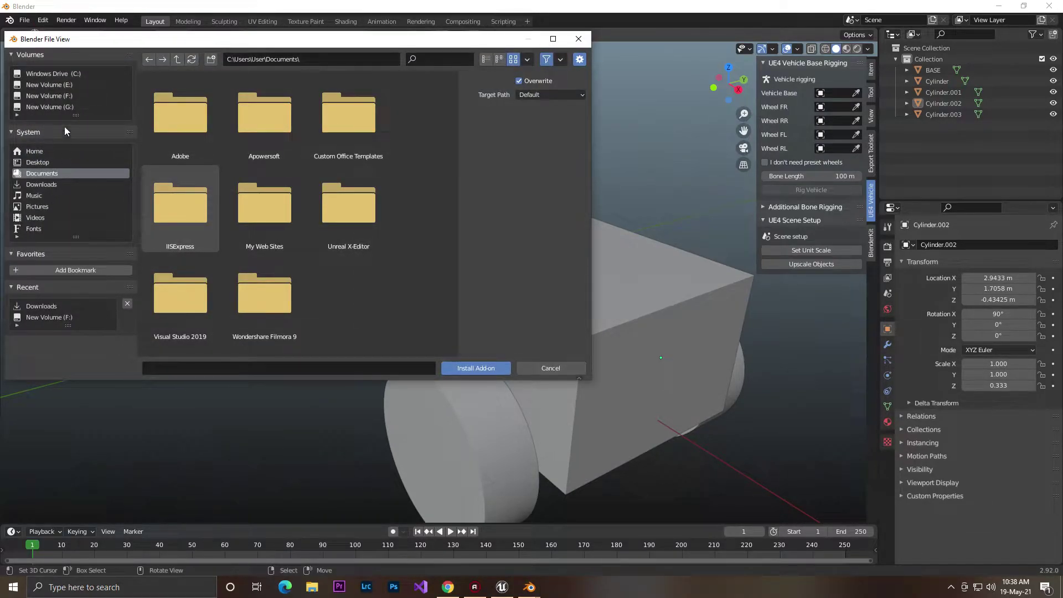
click(59, 98)
drag(456, 165, 454, 341)
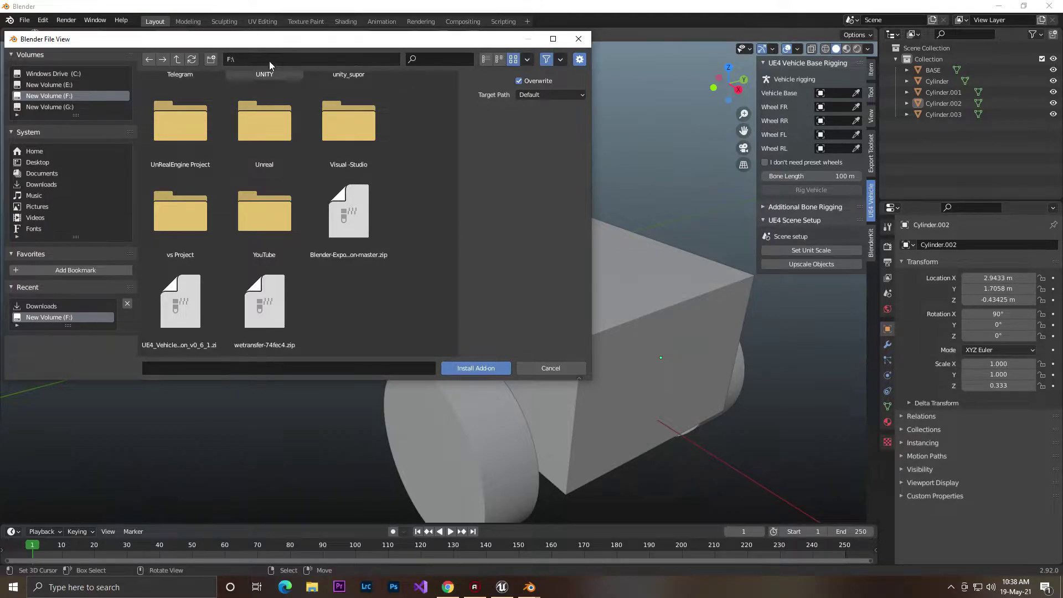
click(579, 39)
Step: Search the add-ons for UE4 and for RIG to check the Unreal Engine 4 Vehicle Rigger, and close the preferences
click(305, 78)
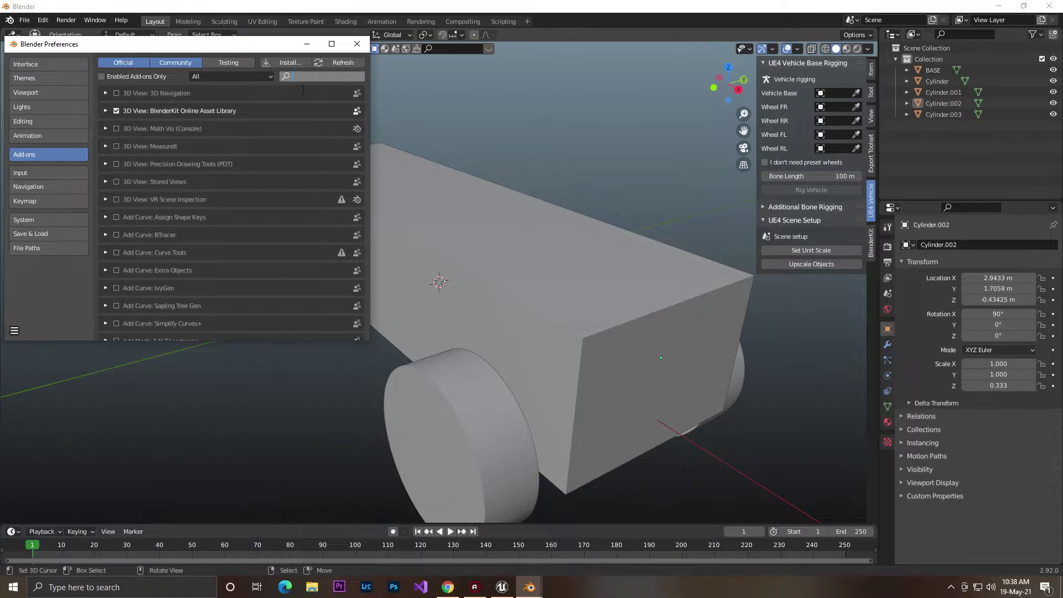
text(UE4)
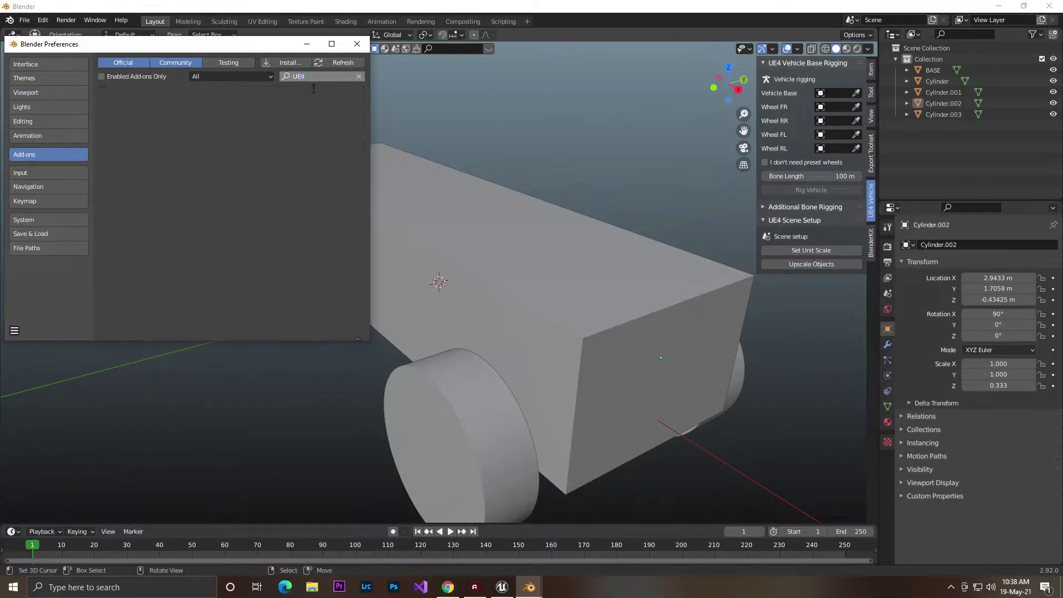
key(BackSpace)
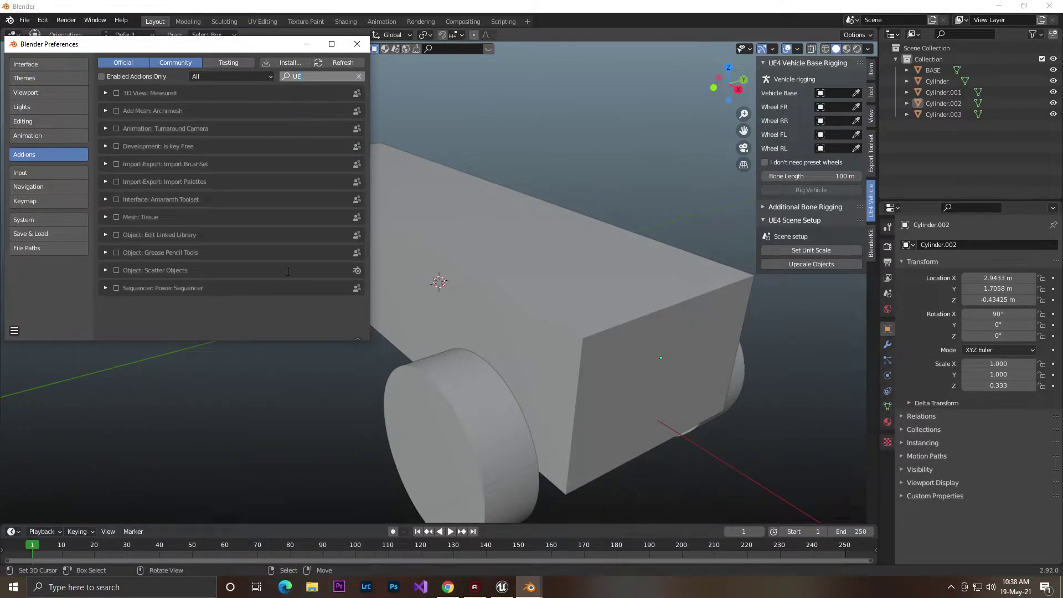
key(BackSpace)
key(BackSpace)
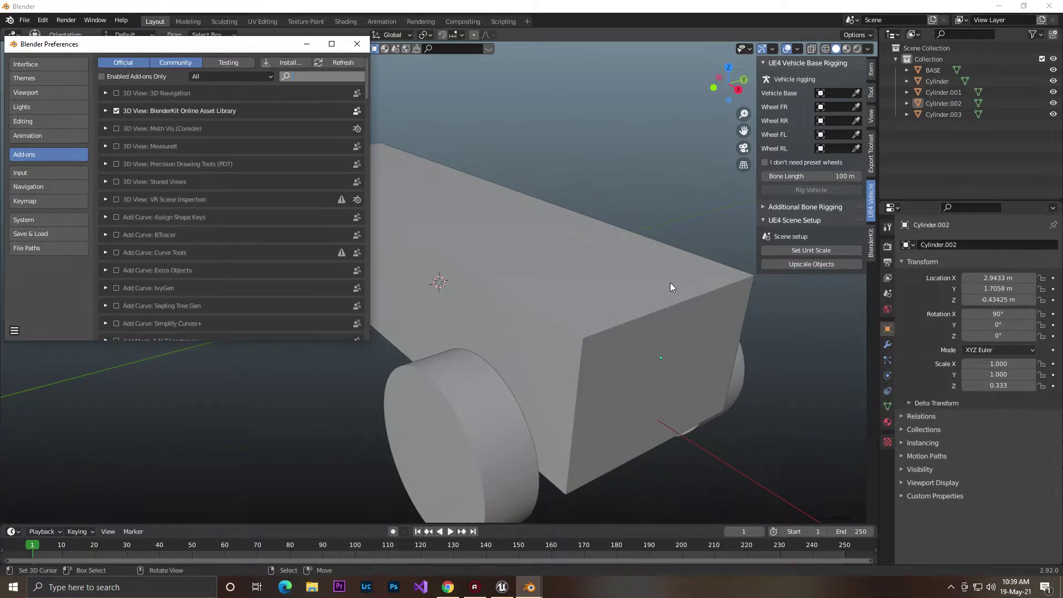
text(RIG)
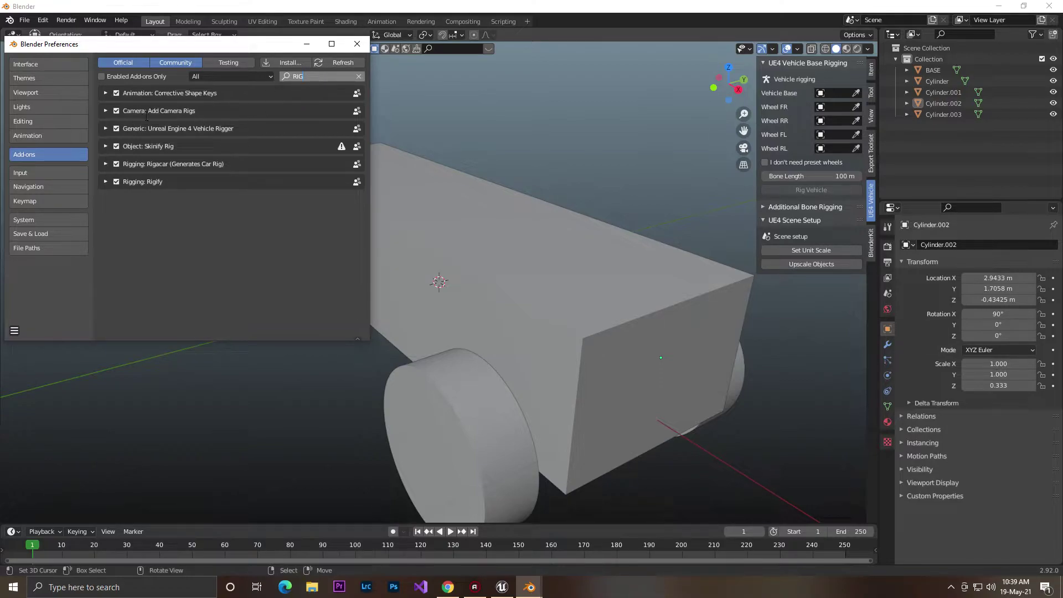
click(358, 44)
Step: Rename the front wheel on the negative Y side of BASE as FLEFT
middle_drag(635, 202, 739, 170)
click(687, 307)
middle_drag(562, 208, 468, 232)
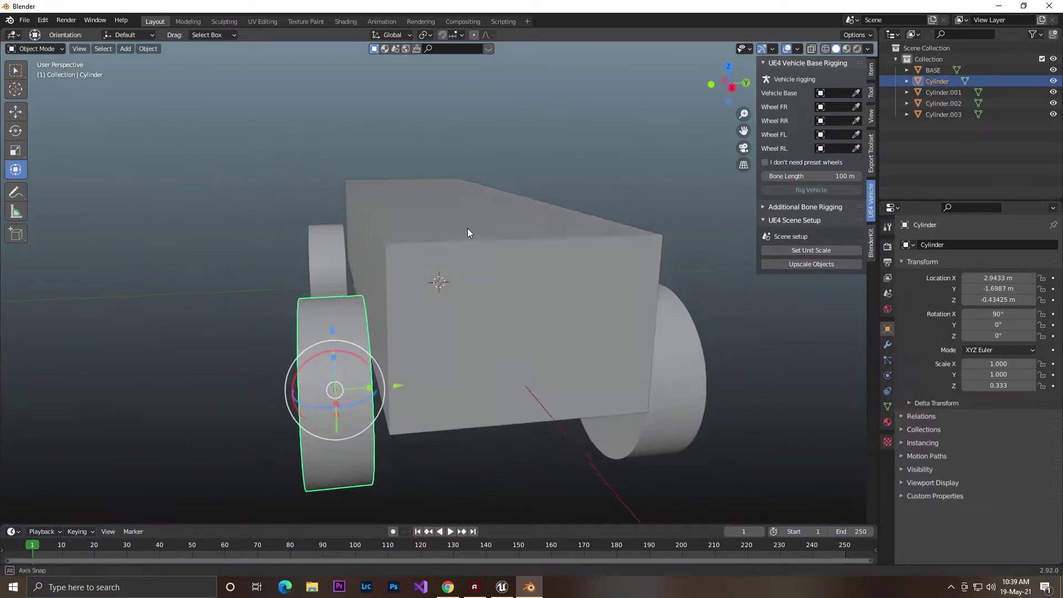
double_click(955, 80)
key(BackSpace)
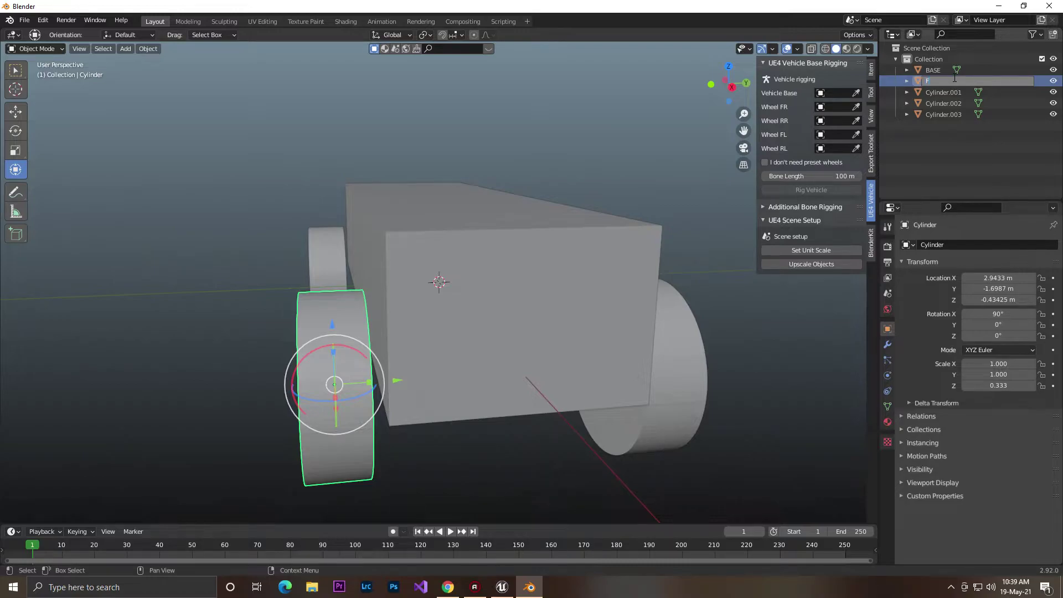
text(FLEFT)
key(Return)
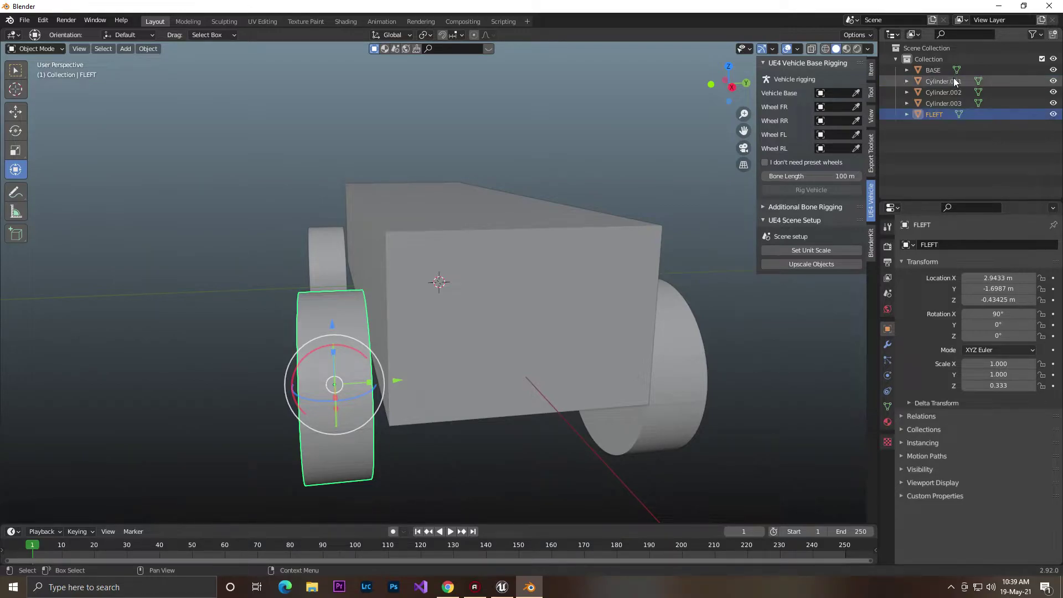
Step: Rename the FLEFT front wheel on the negative Y side of BASE as F-RIGHT'
middle_drag(434, 201, 713, 215)
middle_drag(222, 255, 137, 257)
right_click(311, 223)
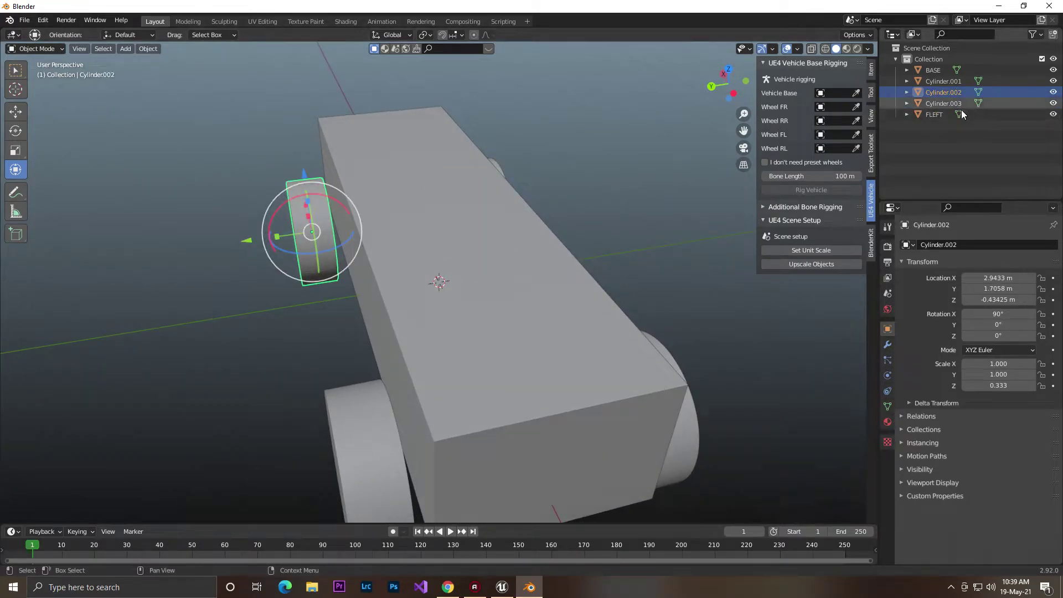
middle_drag(655, 210, 650, 243)
right_click(597, 214)
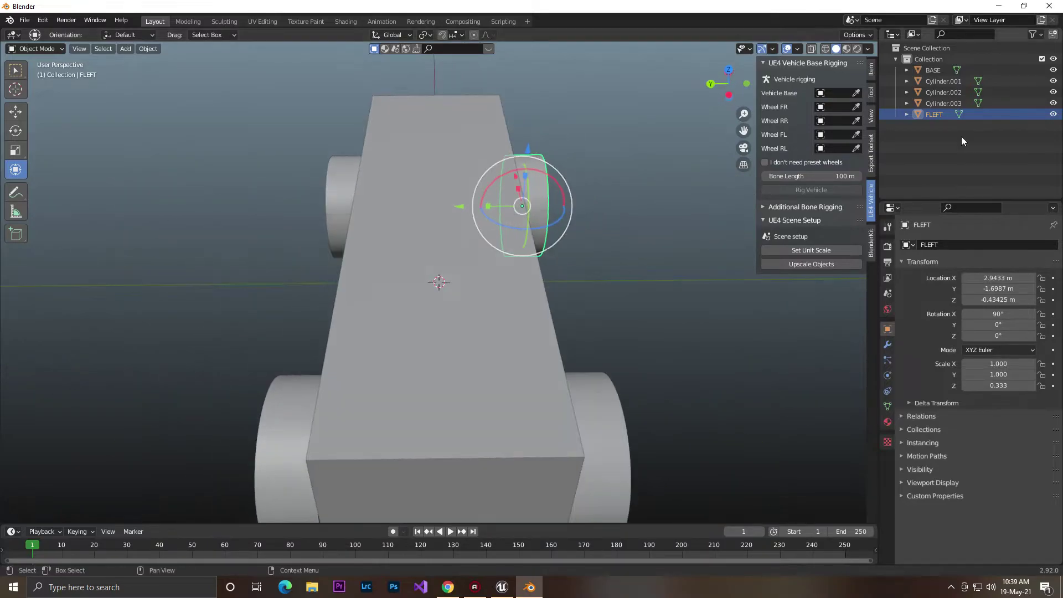
double_click(938, 114)
key(BackSpace)
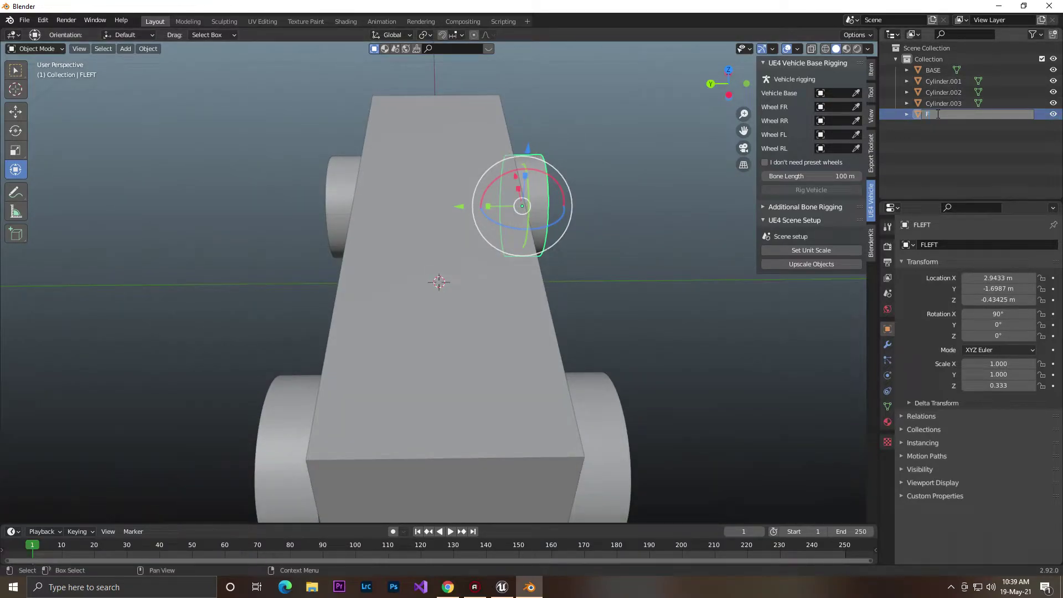
text(HT')
key(Return)
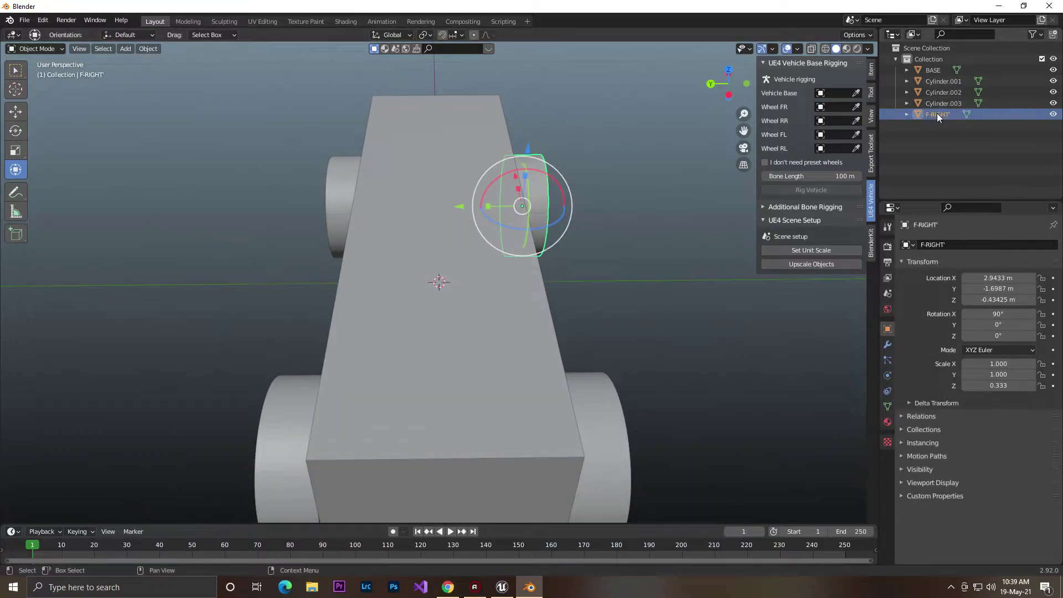
Step: Rename the front wheel on the positive Y side of BASE as F LEFT
click(347, 175)
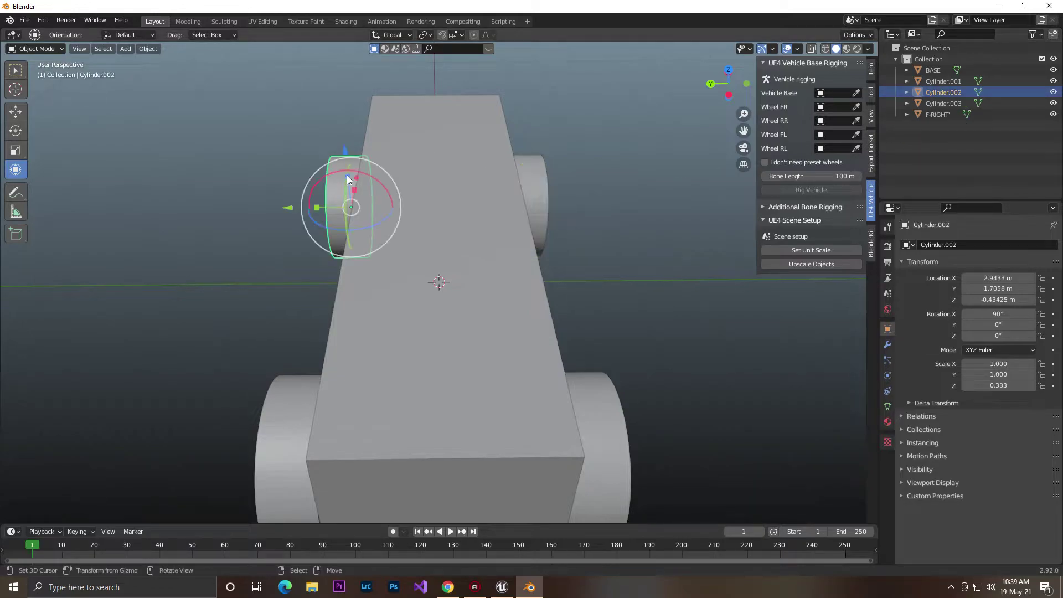
double_click(957, 92)
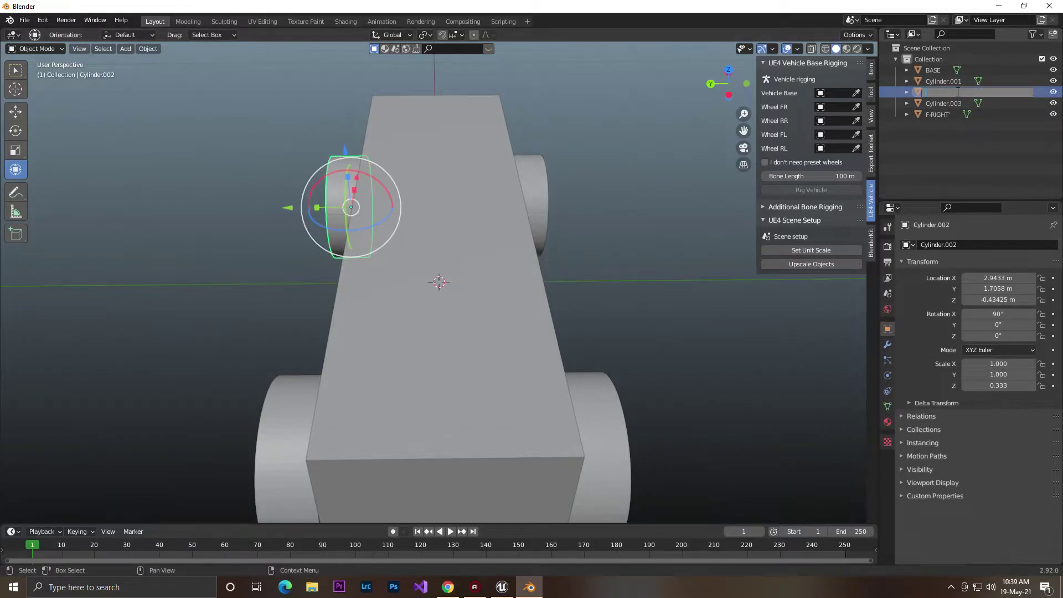
text(F LEFT)
key(Return)
Step: Rename the rear wheel on the negative Y side of BASE as BACK RIGHT
middle_drag(720, 264, 700, 228)
click(535, 340)
middle_drag(609, 303, 648, 299)
double_click(958, 81)
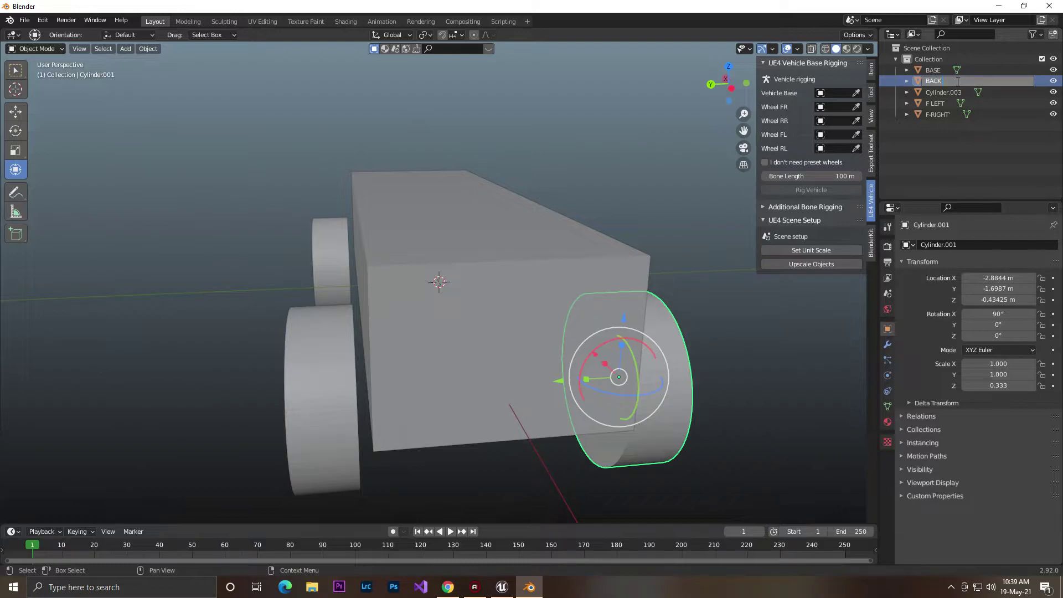
key(Return)
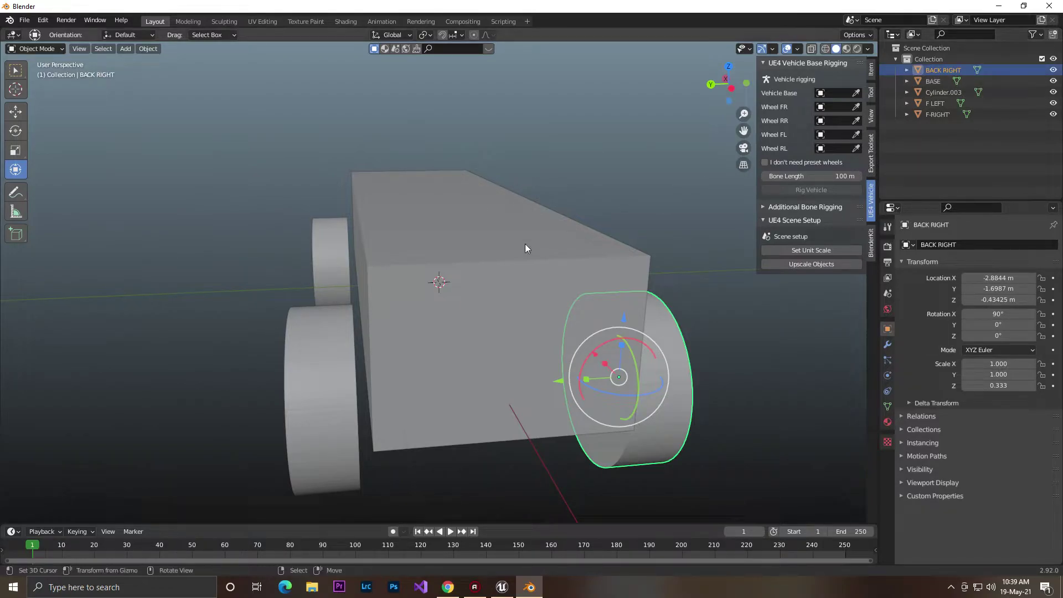
Step: Rename the rear wheel on the positive Y side of BASE as BACK LEFT
click(280, 370)
double_click(957, 92)
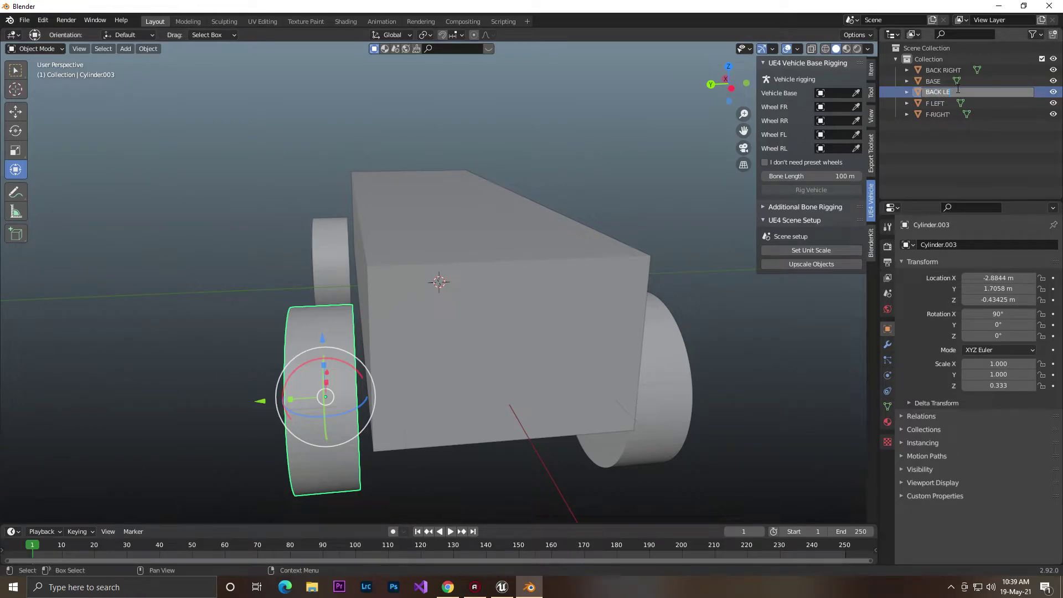
key(Return)
Step: Pick the block body BASE as the Vehicle Base in the UE4 vehicle rigging settings
middle_drag(643, 192, 119, 194)
middle_drag(544, 215, 651, 189)
middle_drag(673, 118, 755, 83)
click(856, 91)
click(488, 261)
Step: Assign F-RIGHT' as Wheel FR and F LEFT as Wheel FL in the UE4 vehicle rigging settings
middle_drag(593, 223, 796, 116)
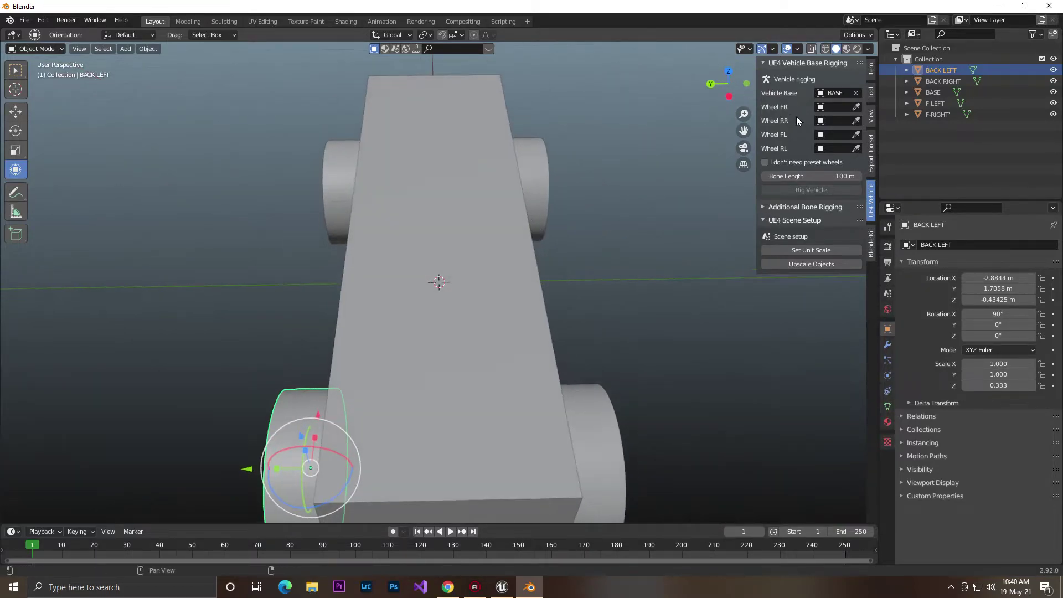
click(857, 105)
click(541, 162)
click(856, 135)
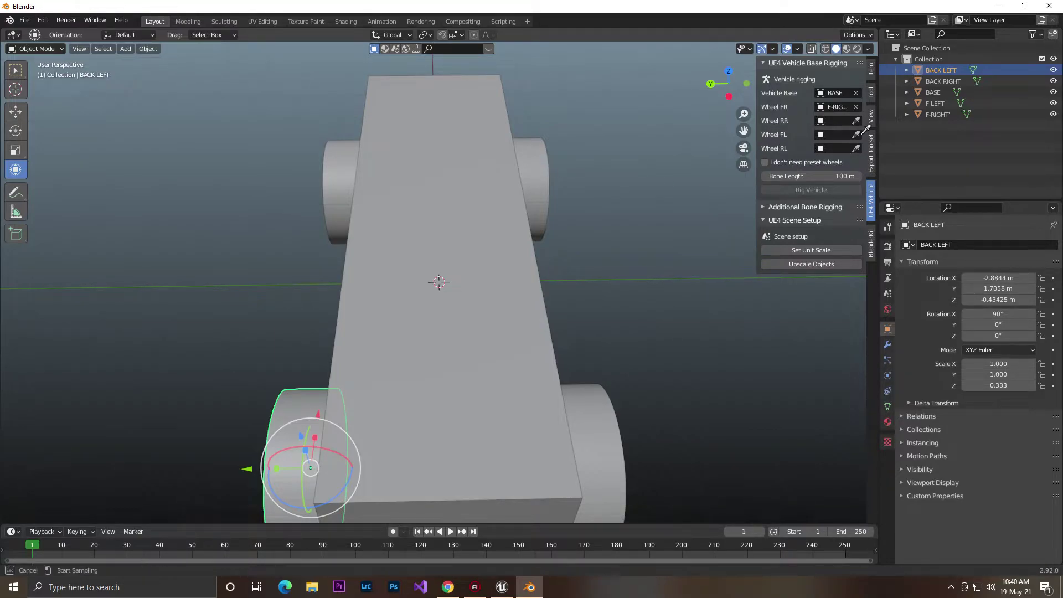
click(331, 165)
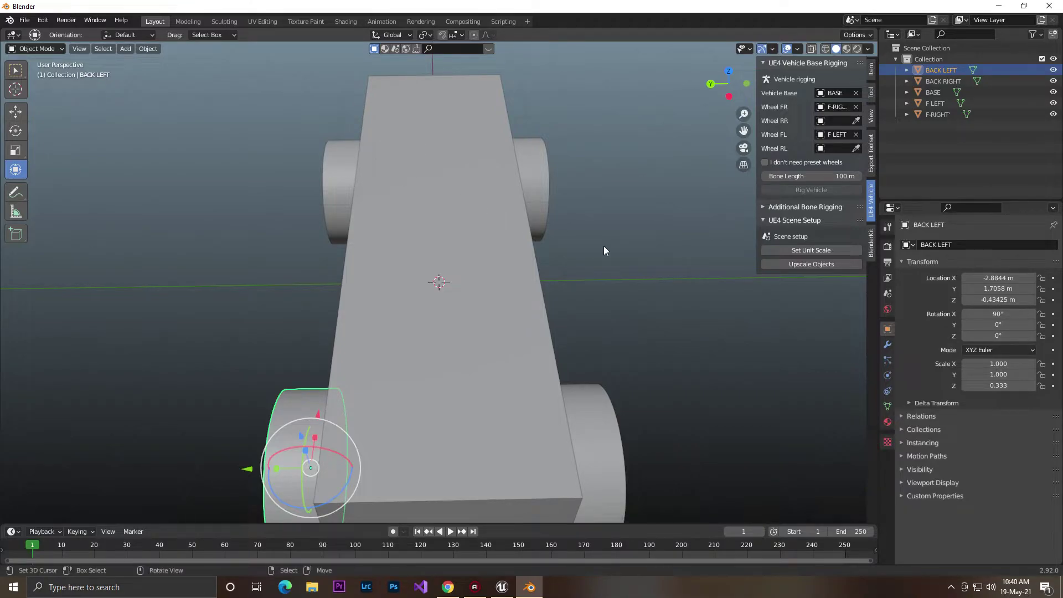
Step: Assign BACK RIGHT as Wheel RR and BACK LEFT as Wheel RL in the UE4 vehicle rigging settings
middle_drag(604, 246, 620, 205)
click(857, 121)
click(605, 387)
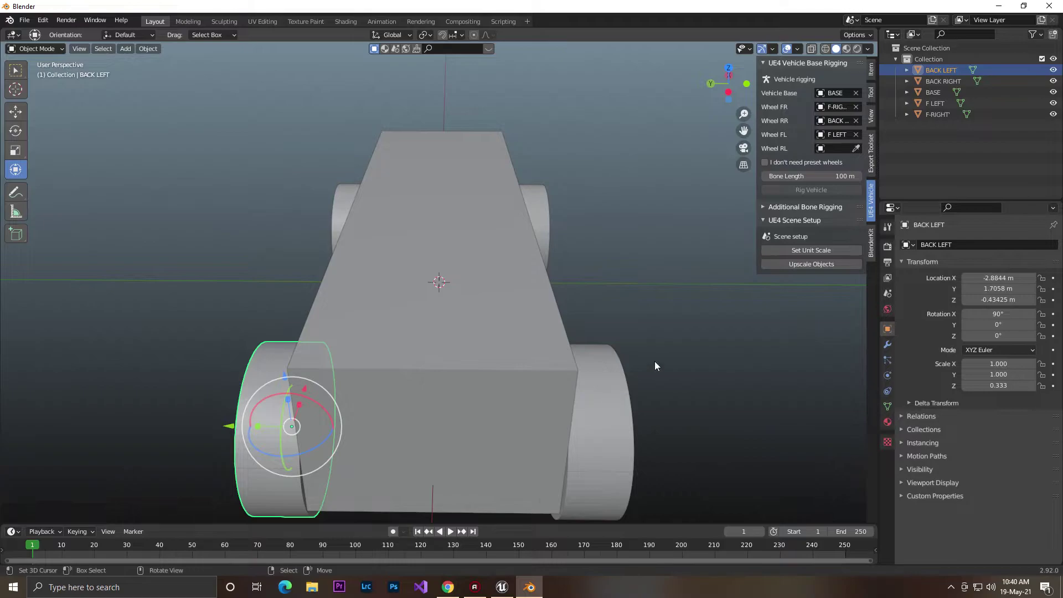
click(856, 148)
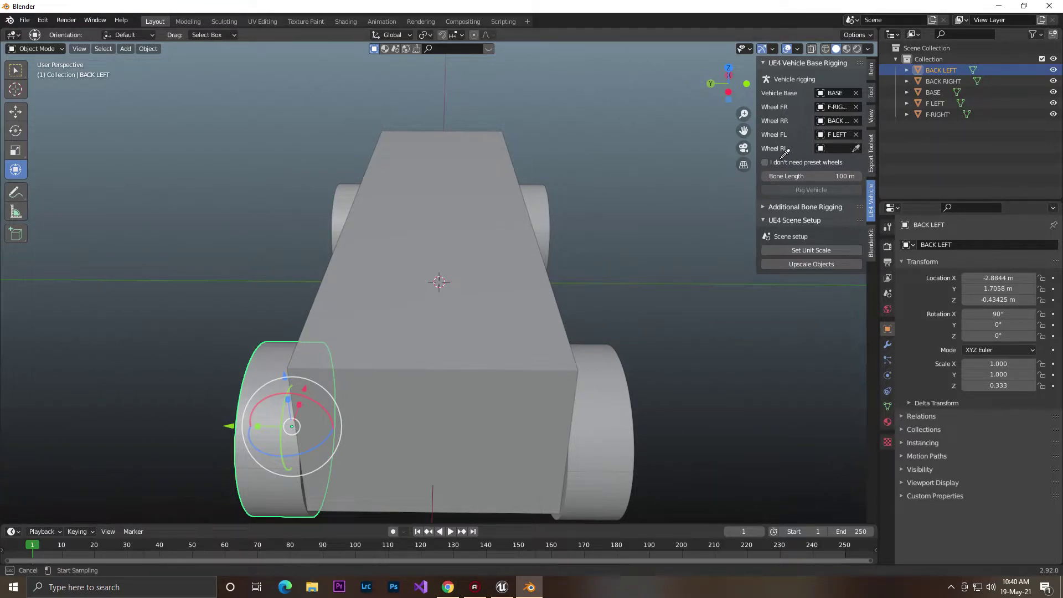
click(278, 361)
Step: Review the model from the side, switch to Unreal Engine to view the Minimal_Default level, and return to Blender
middle_drag(620, 240, 479, 226)
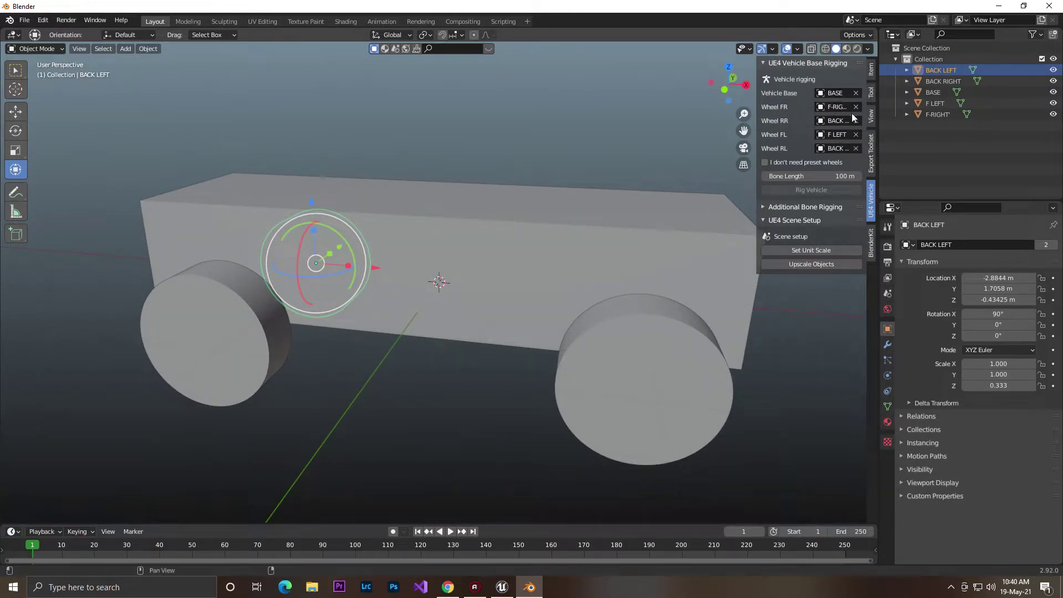
middle_drag(506, 204, 513, 184)
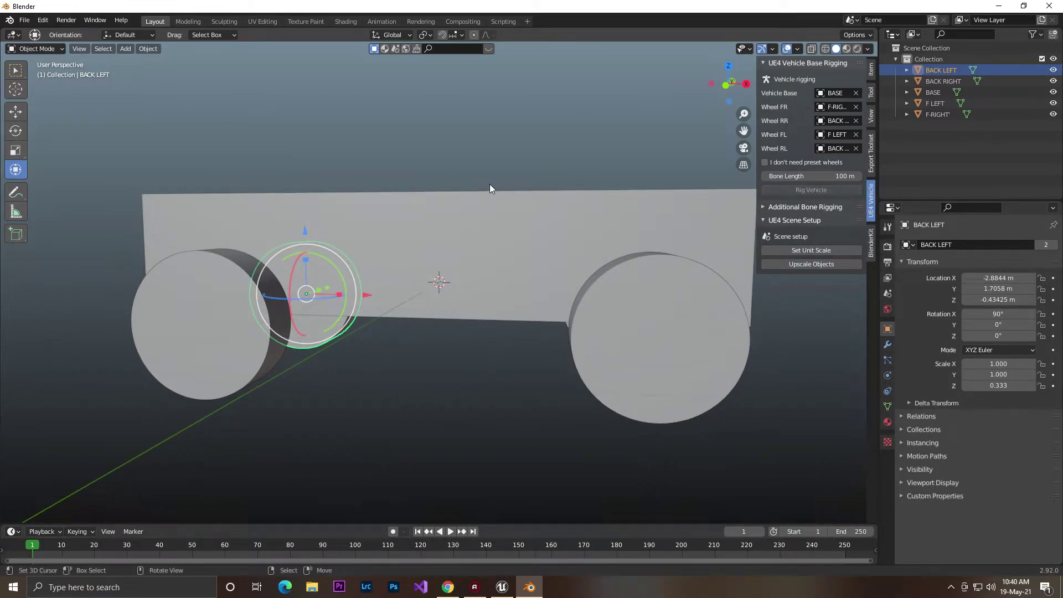
middle_drag(491, 187, 522, 173)
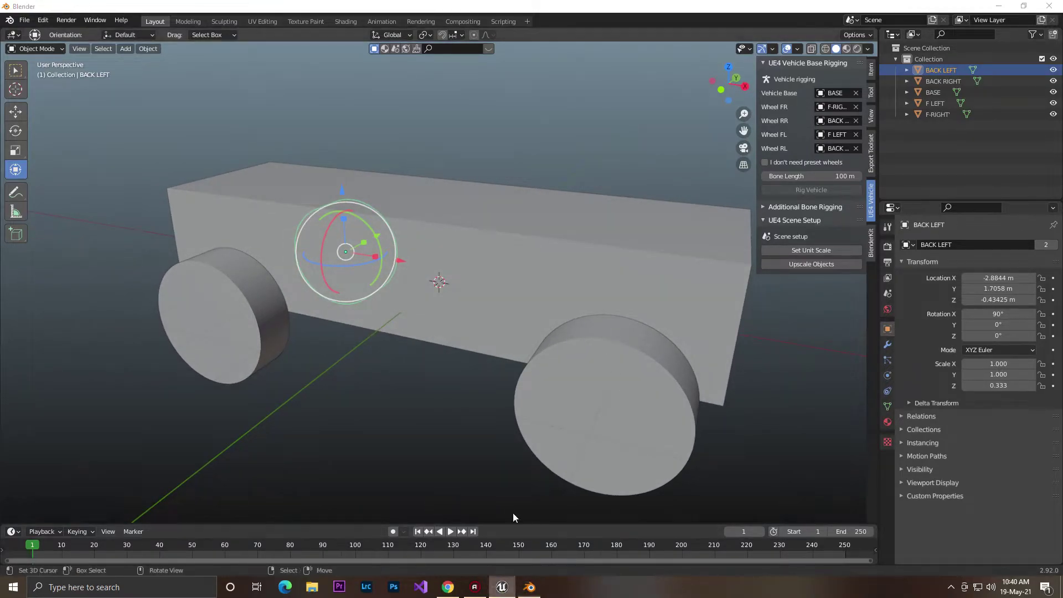
click(502, 587)
right_drag(495, 266, 460, 274)
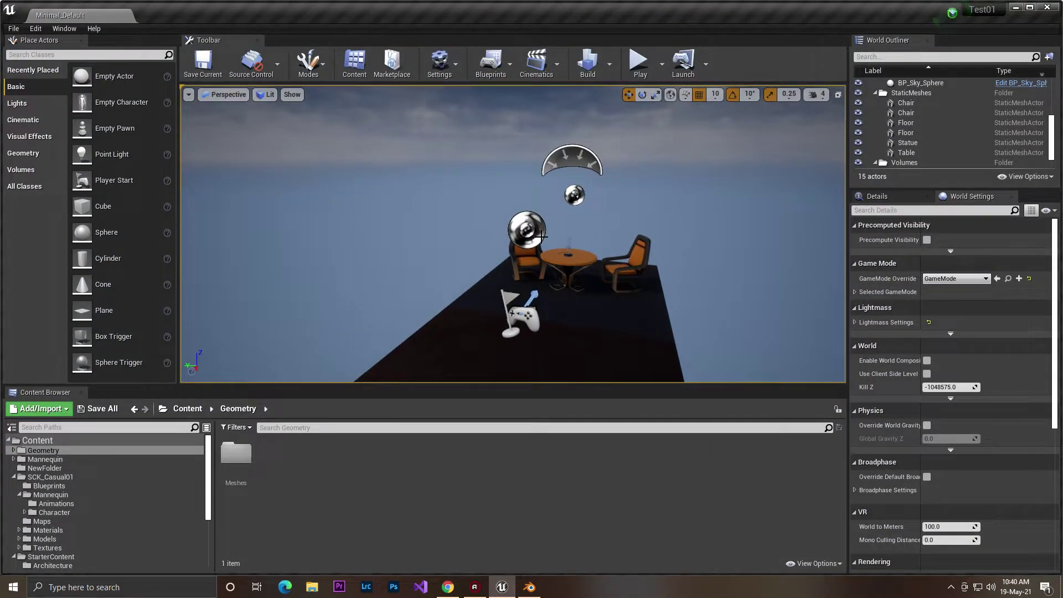
click(529, 587)
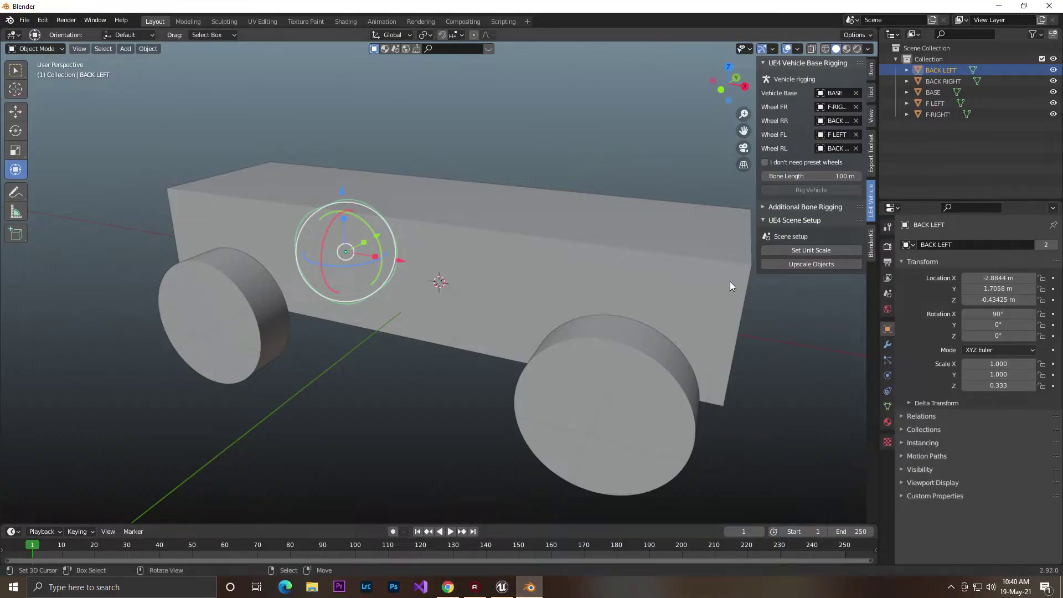
Step: Set the scene's UE4 unit scale and rig the vehicle without upscaling its objects
click(803, 251)
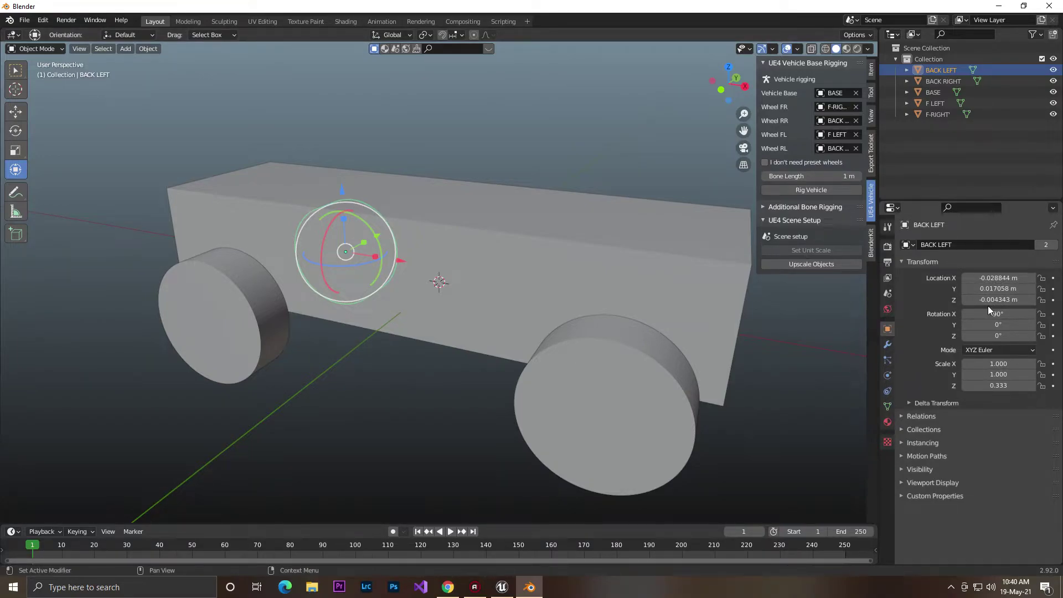
click(801, 189)
middle_drag(675, 164, 648, 170)
drag(744, 113, 744, 208)
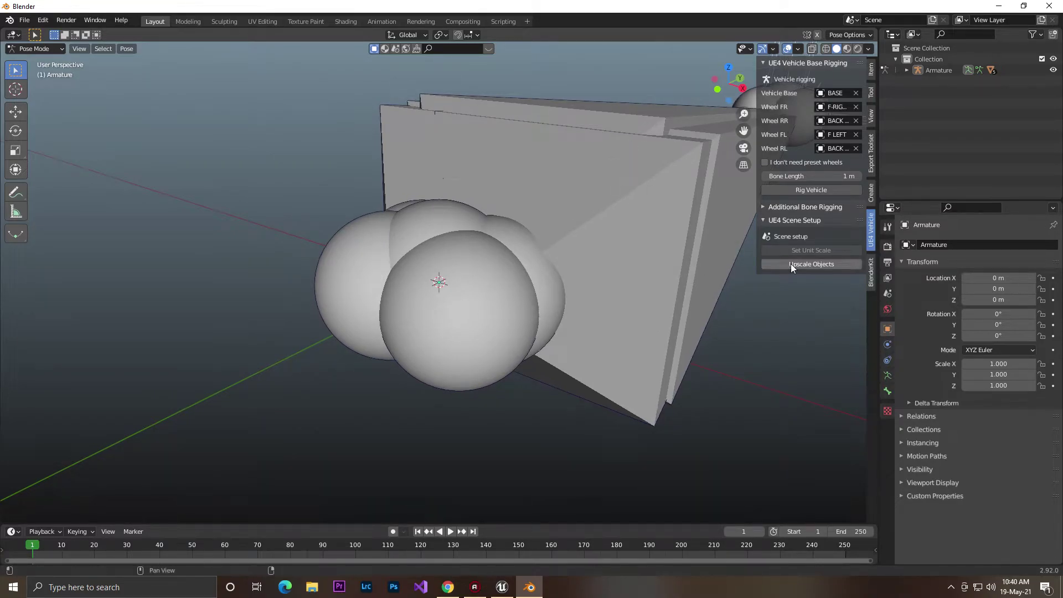
Step: Try to upscale the already rigged vehicle and rig it a second time
click(814, 264)
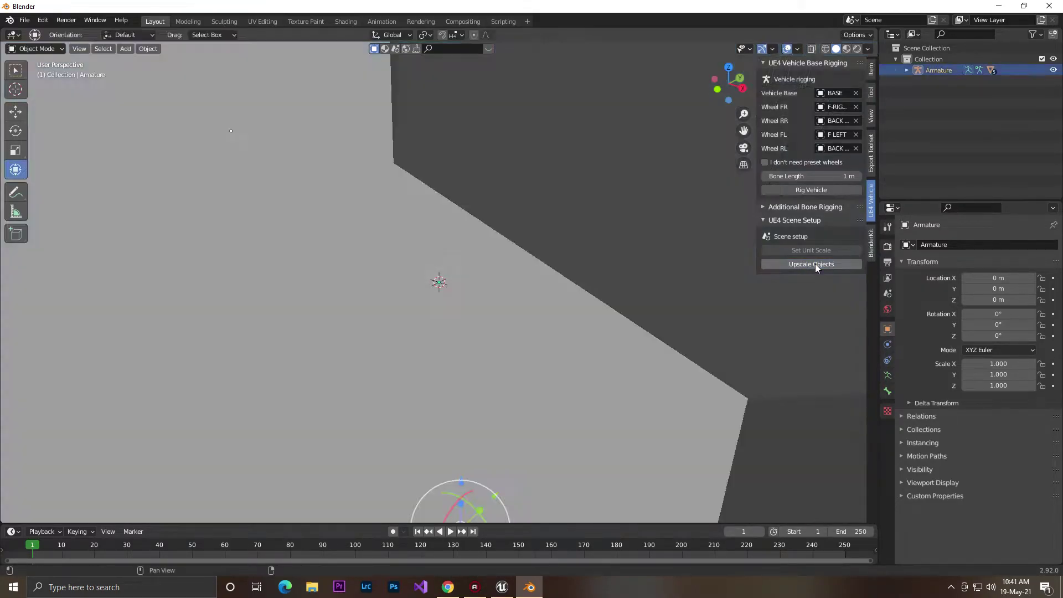
drag(743, 113, 743, 404)
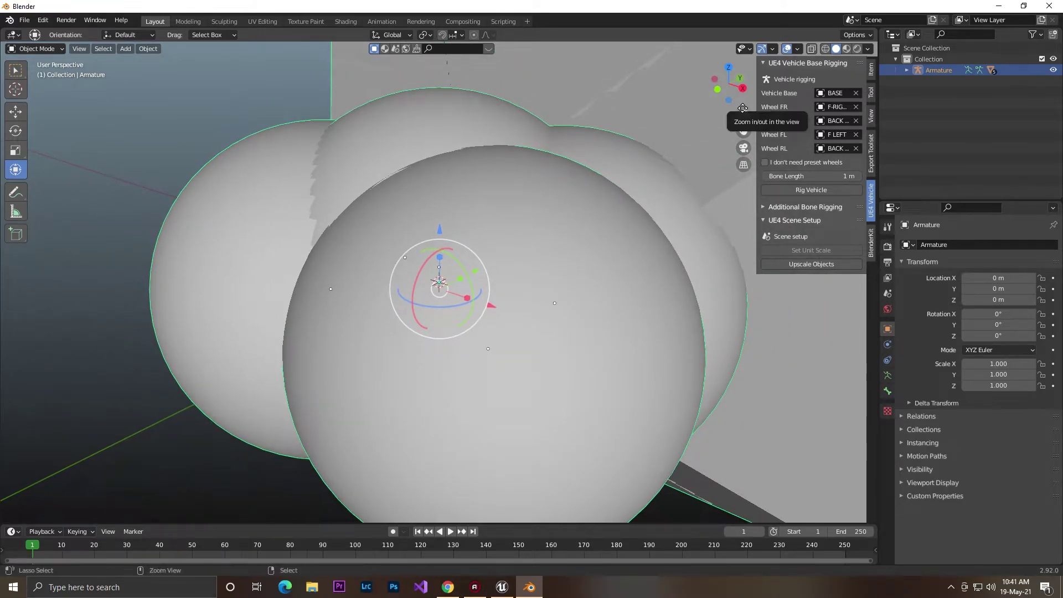
key(ctrl+Tab)
drag(743, 114, 744, 34)
click(831, 190)
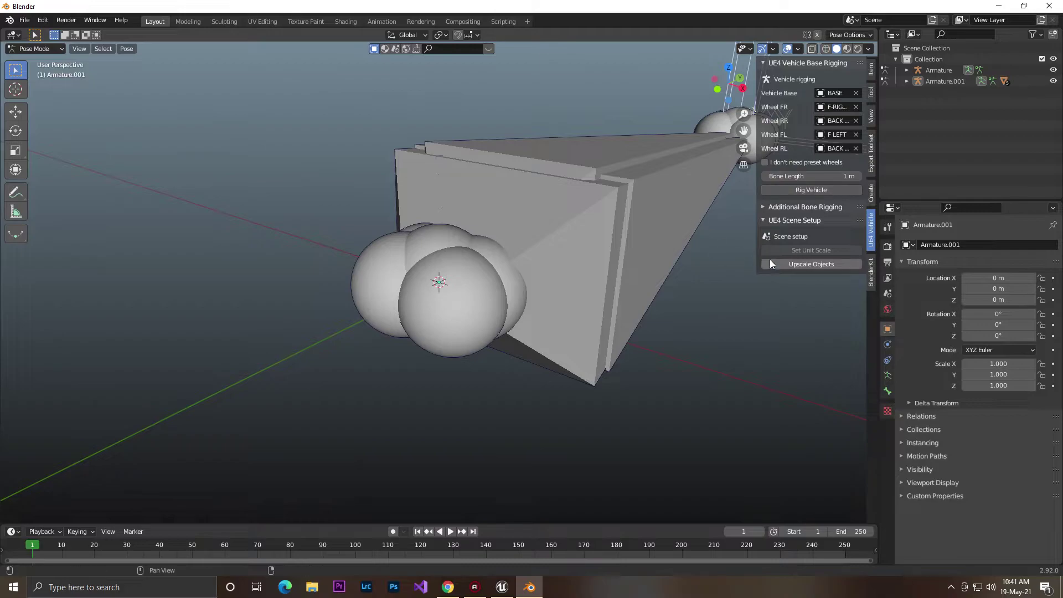
click(790, 261)
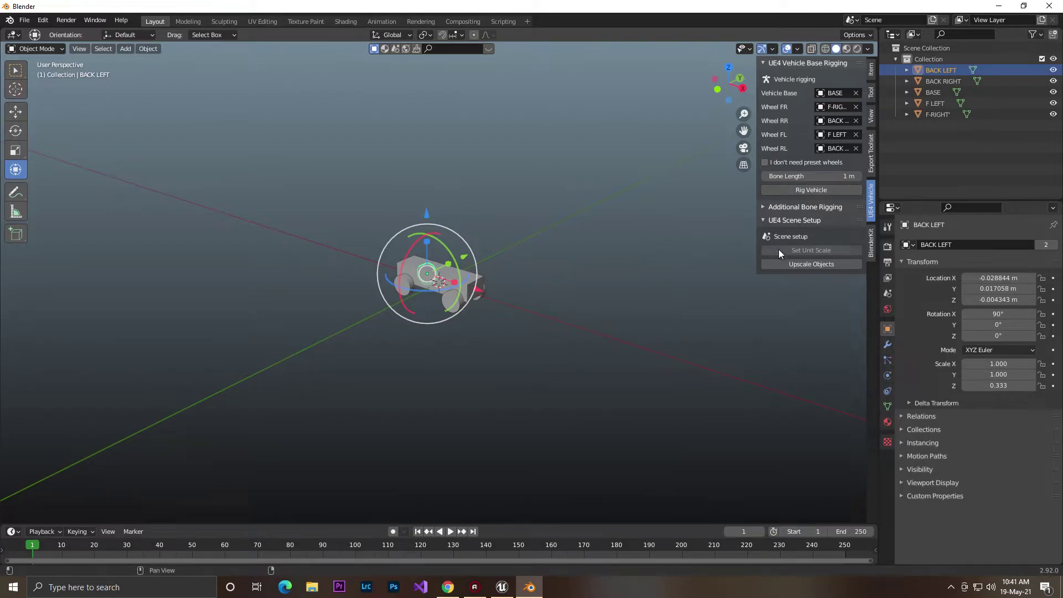
Step: Undo a rig made at the small scale, and upscale the vehicle's objects before rigging it again
click(818, 192)
key(ctrl+z)
click(814, 266)
drag(743, 114, 743, 260)
click(810, 189)
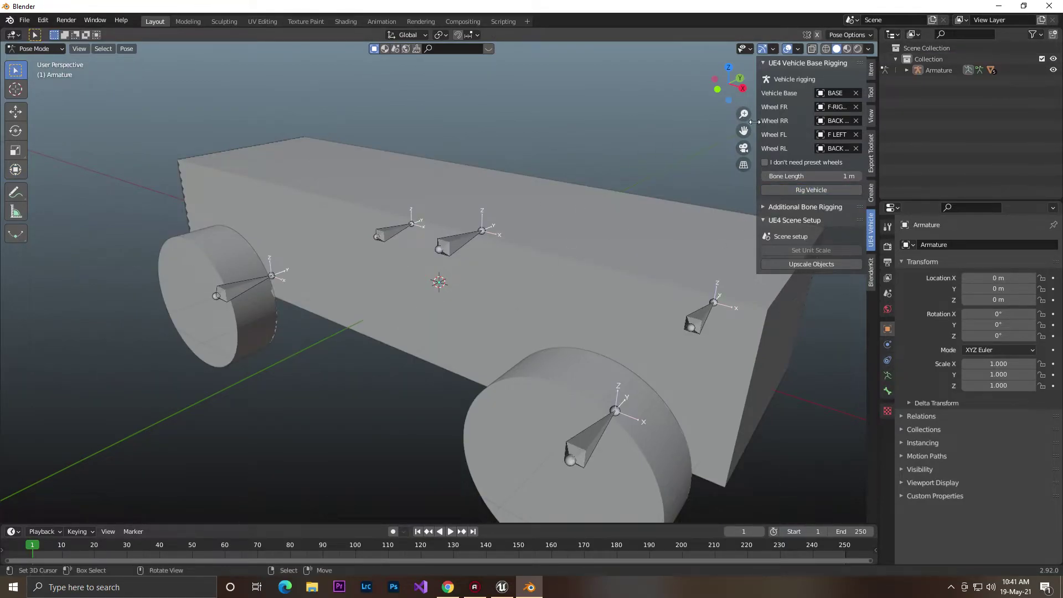
Step: Undo the rig, the upscaling, the unit scale and the wheel assignments back to where only the Vehicle Base is set
key(ctrl+z)
key(ctrl+z)
key(ctrl+z)
key(ctrl+z)
key(ctrl+z)
key(ctrl+z)
key(ctrl+z)
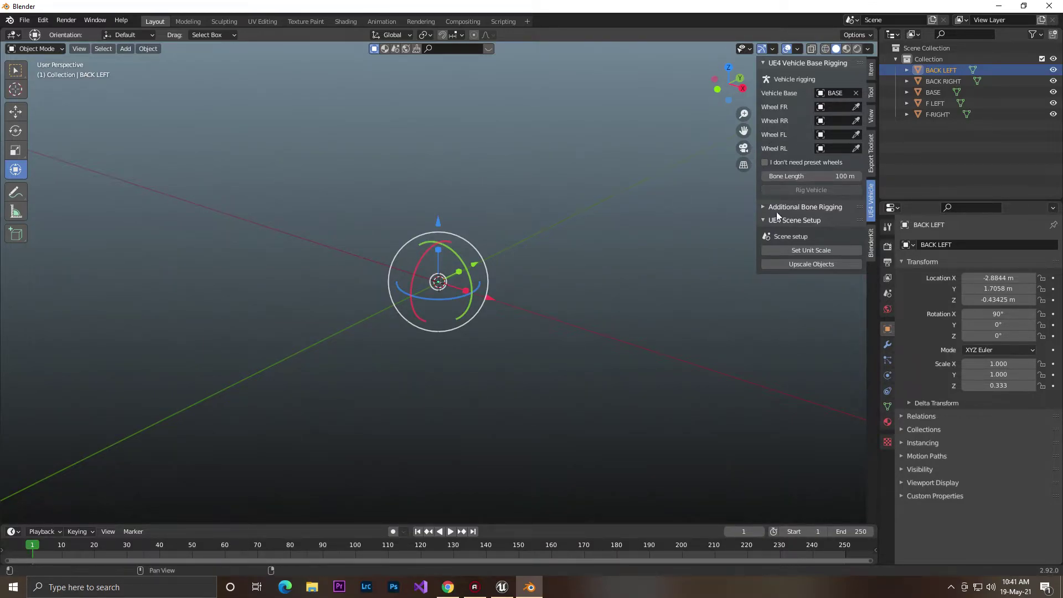
Step: Assign F-RIGHT' as Wheel FR and the rear wheel on the positive Y side as Wheel RR
drag(743, 114, 743, 61)
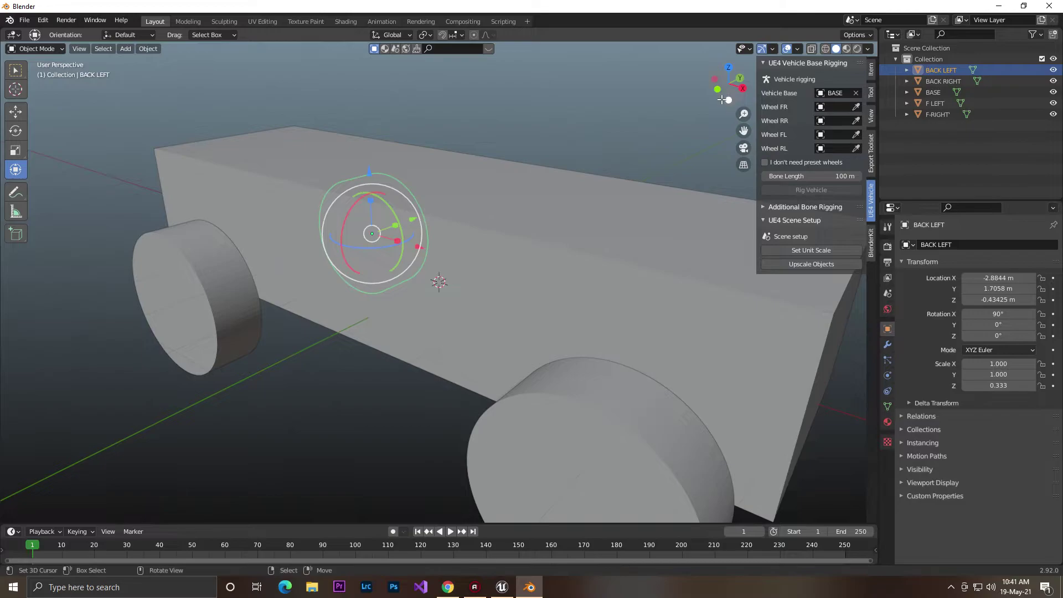
drag(743, 114, 743, 158)
click(856, 105)
click(514, 384)
middle_drag(647, 237, 580, 236)
click(856, 120)
click(578, 219)
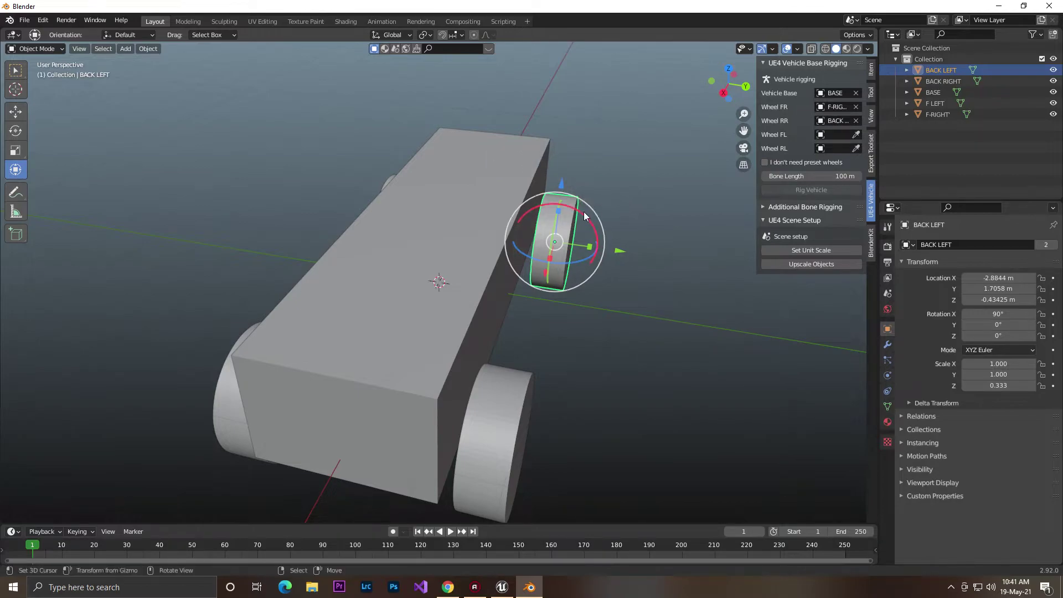
Step: Assign F LEFT as Wheel FL and the rear wheel on the negative Y side as Wheel RL
click(855, 134)
click(525, 381)
click(856, 148)
click(389, 182)
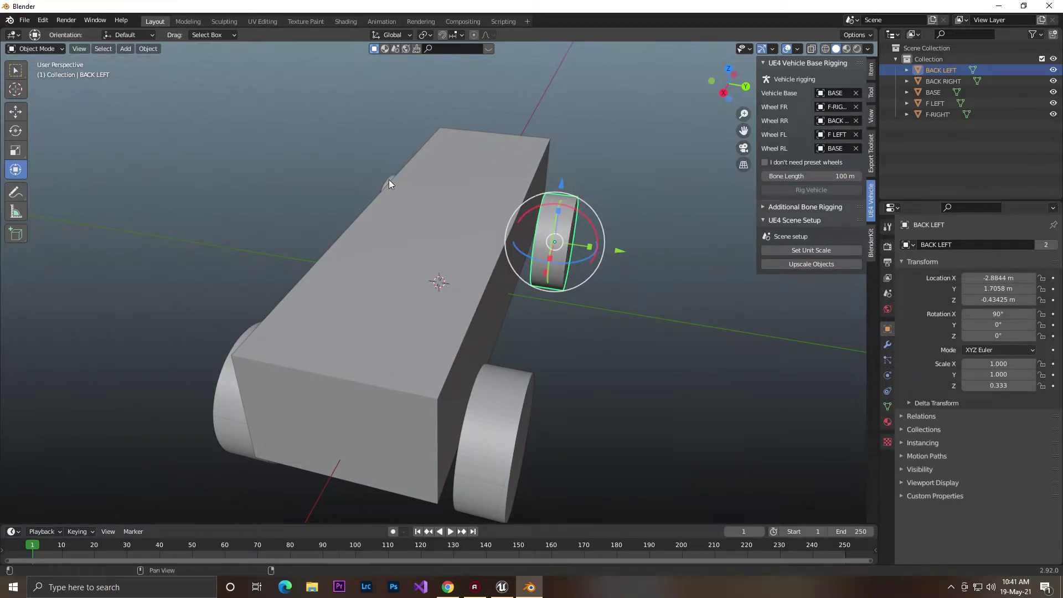
middle_drag(559, 171, 596, 172)
click(855, 149)
click(350, 221)
Step: Set the scene's unit scale for UE4 with the vehicle base and all four wheels assigned
middle_drag(713, 195, 775, 176)
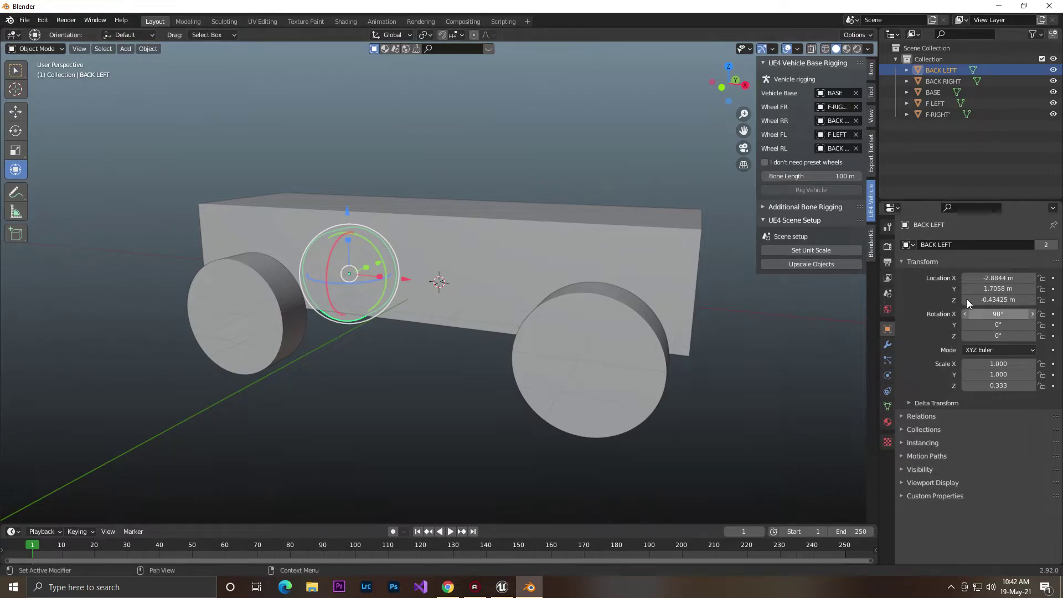
click(797, 252)
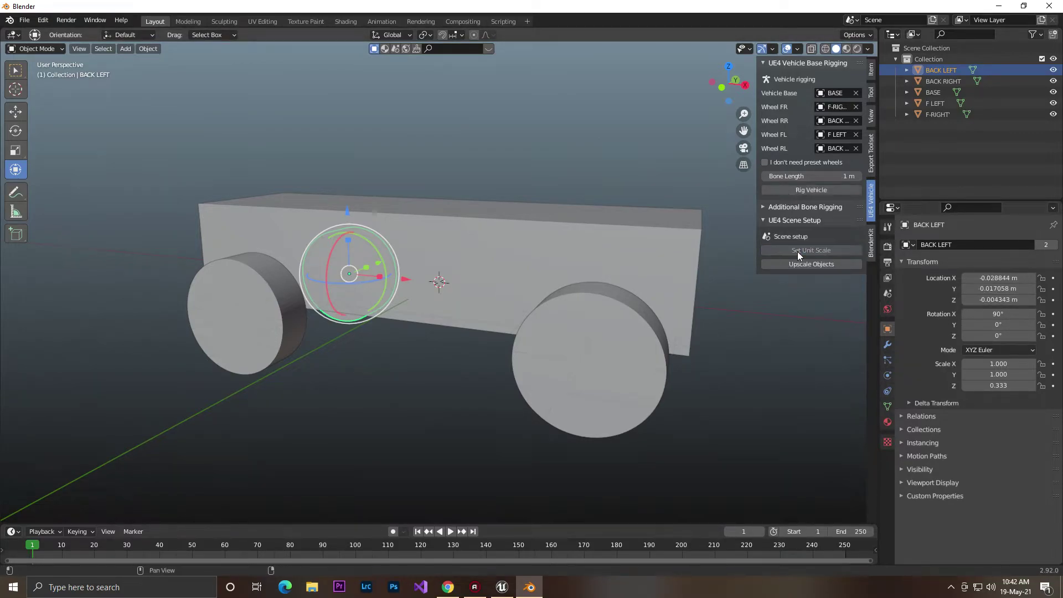
Step: Try rigging the vehicle before upscaling the objects, and undo both operations
click(812, 193)
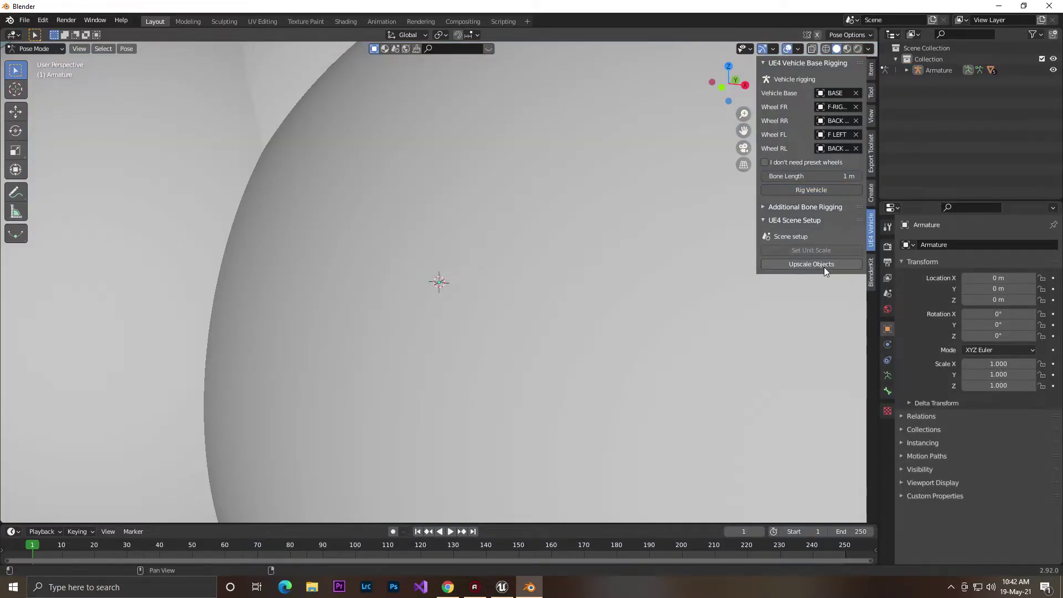
click(799, 264)
drag(744, 114, 743, 153)
key(ctrl+z)
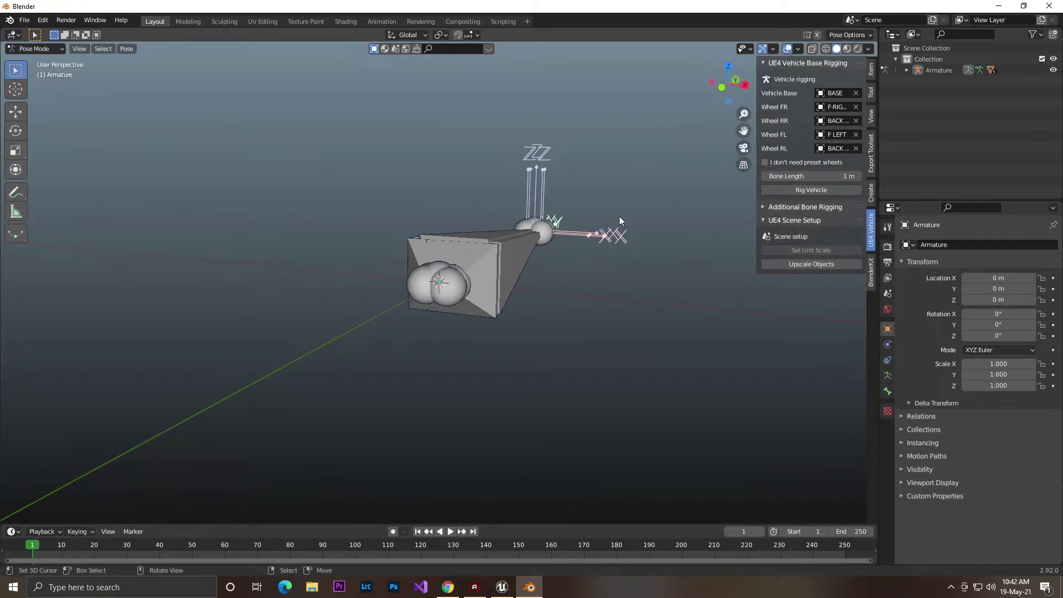
key(ctrl+shift+z)
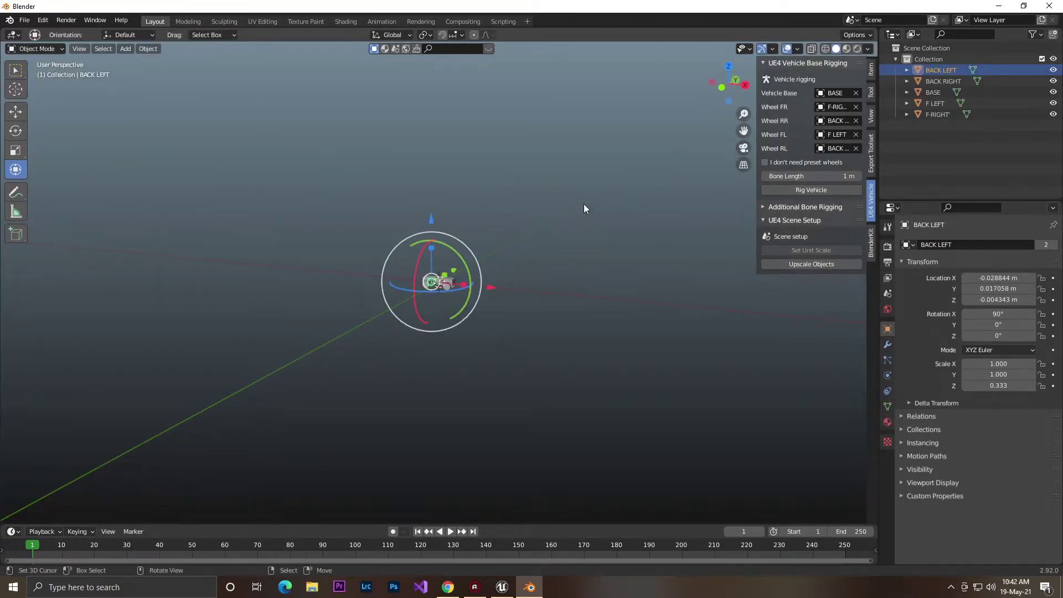
Step: Upscale the vehicle objects for UE4, and rig the vehicle with a 1 m bone length
drag(743, 114, 743, 79)
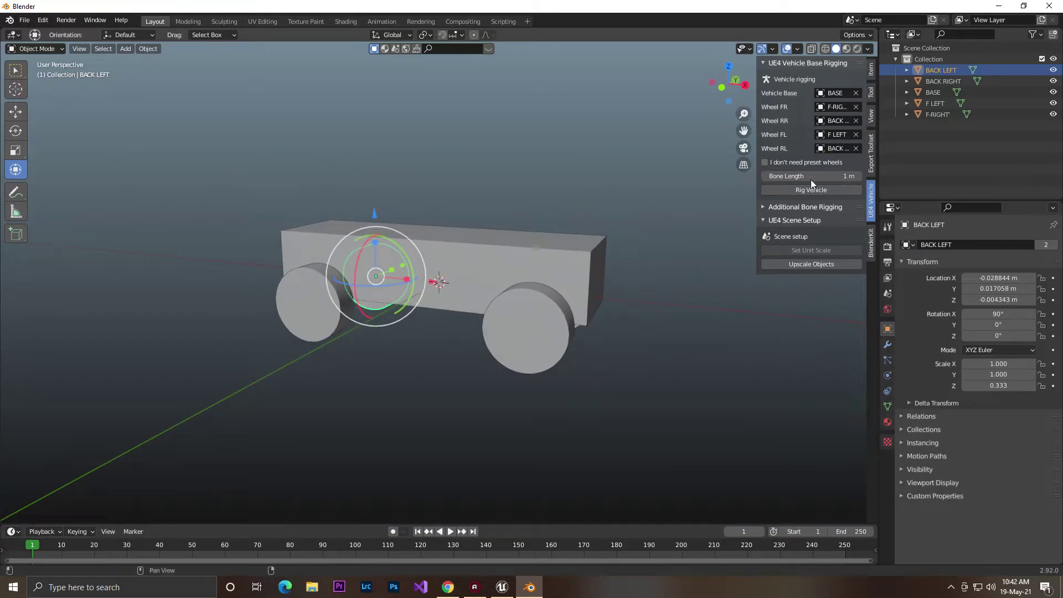
click(776, 261)
drag(740, 114, 740, 234)
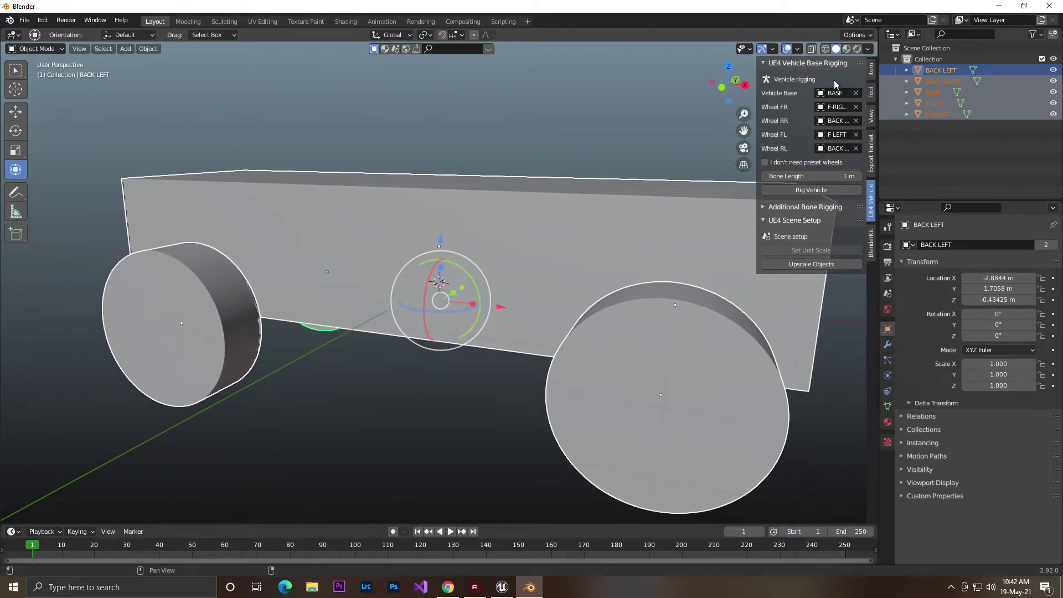
click(829, 193)
middle_drag(640, 105, 480, 241)
drag(744, 114, 744, 145)
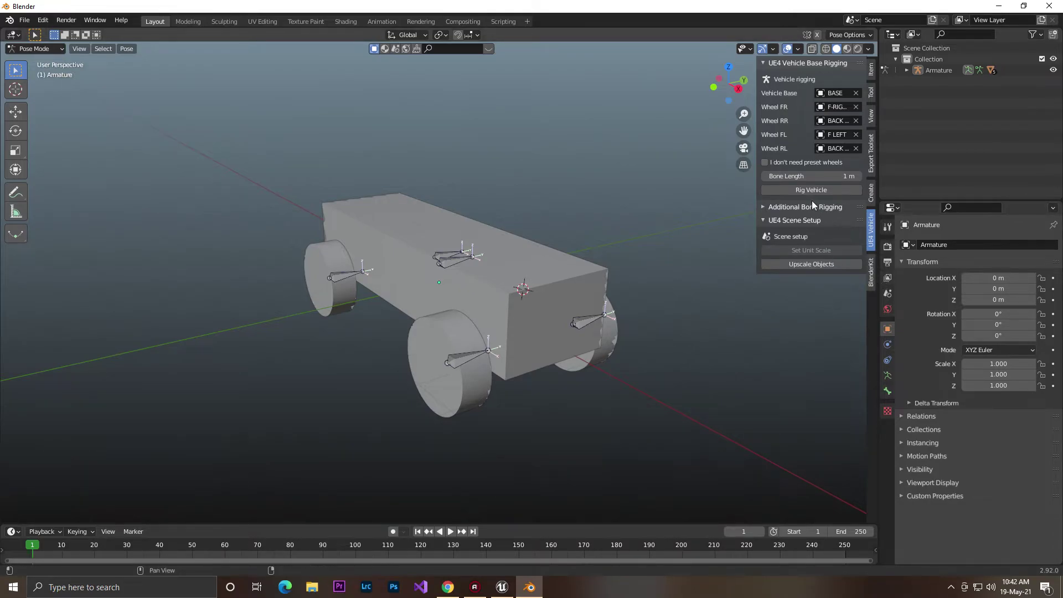
Step: Examine the placement of the root bone and the four wheel bones from several angles
middle_drag(804, 194, 725, 327)
middle_drag(667, 243, 496, 335)
click(482, 351)
mouse_move(532, 289)
middle_down()
mouse_move(716, 383)
mouse_move(577, 343)
mouse_move(541, 277)
middle_up()
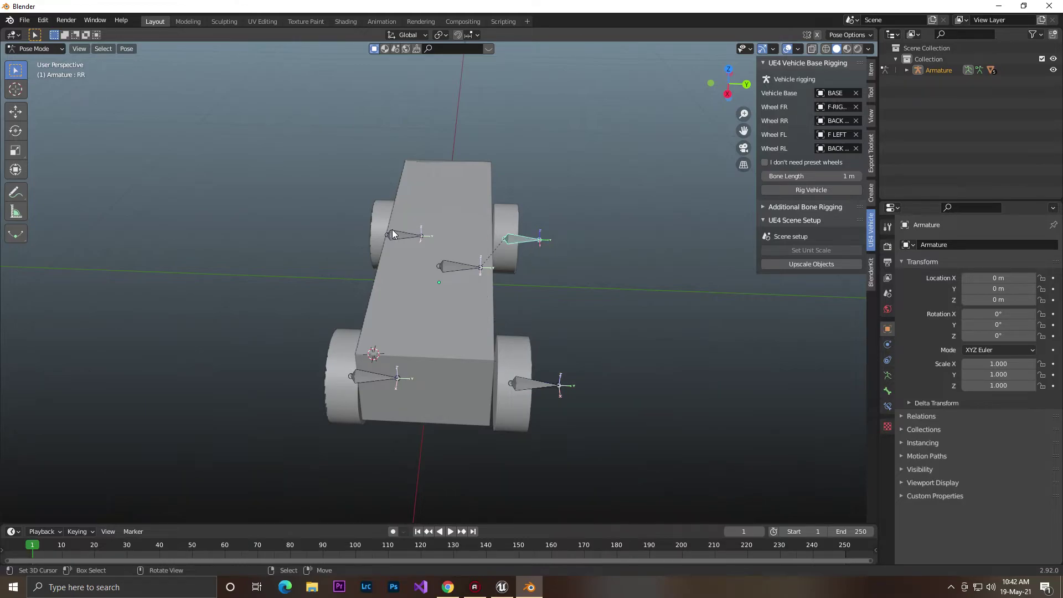
right_click(355, 371)
right_click(516, 384)
right_click(523, 245)
middle_drag(656, 267, 761, 230)
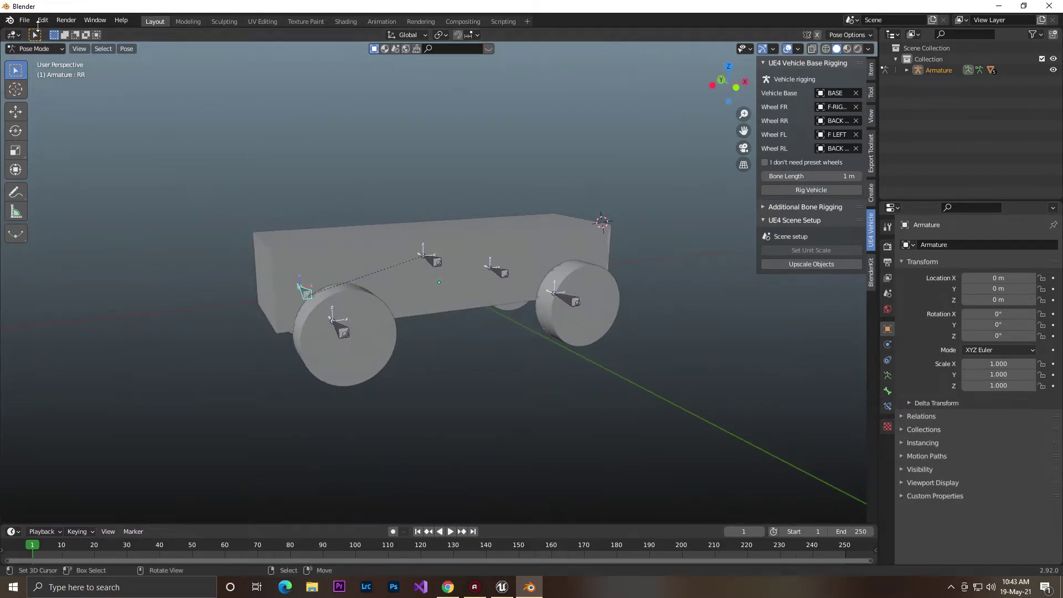
middle_drag(551, 234, 523, 212)
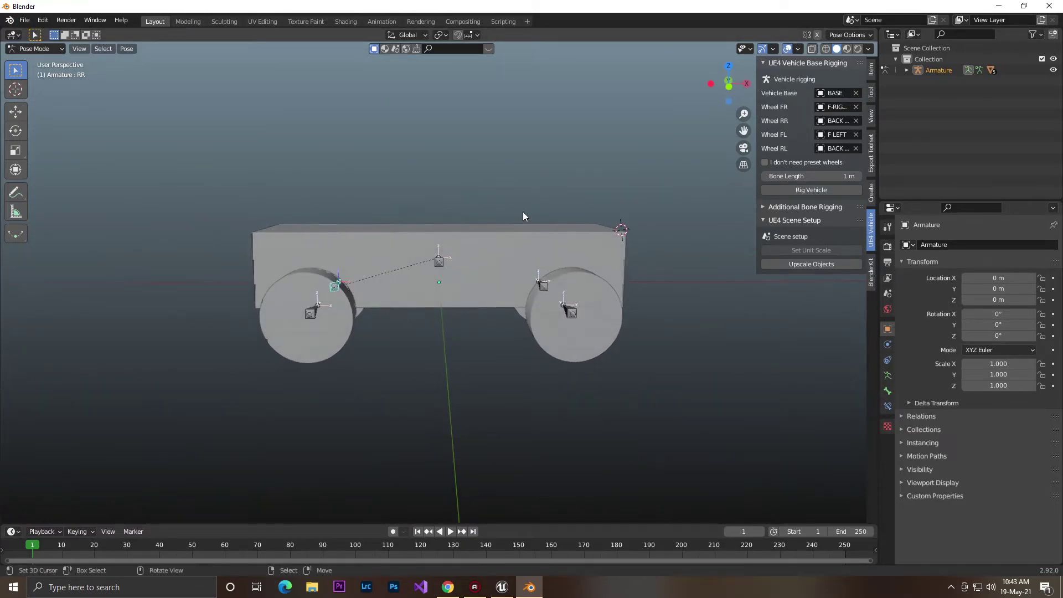
Step: In Object Mode, select the whole rigged vehicle and raise it about 1.48 m along Z from the front view
click(730, 87)
click(10, 50)
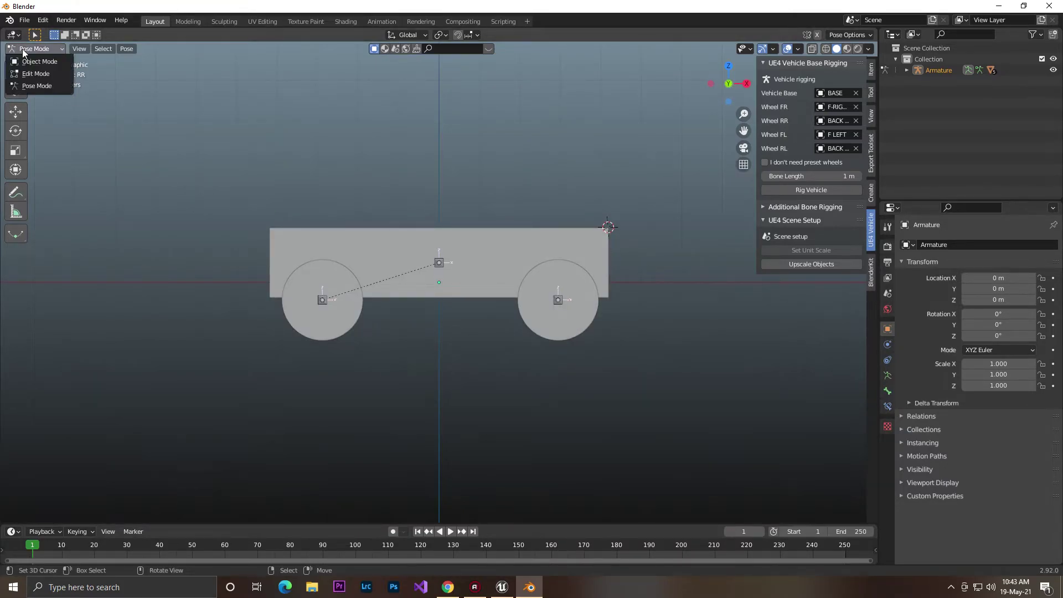
click(31, 62)
drag(239, 167, 627, 403)
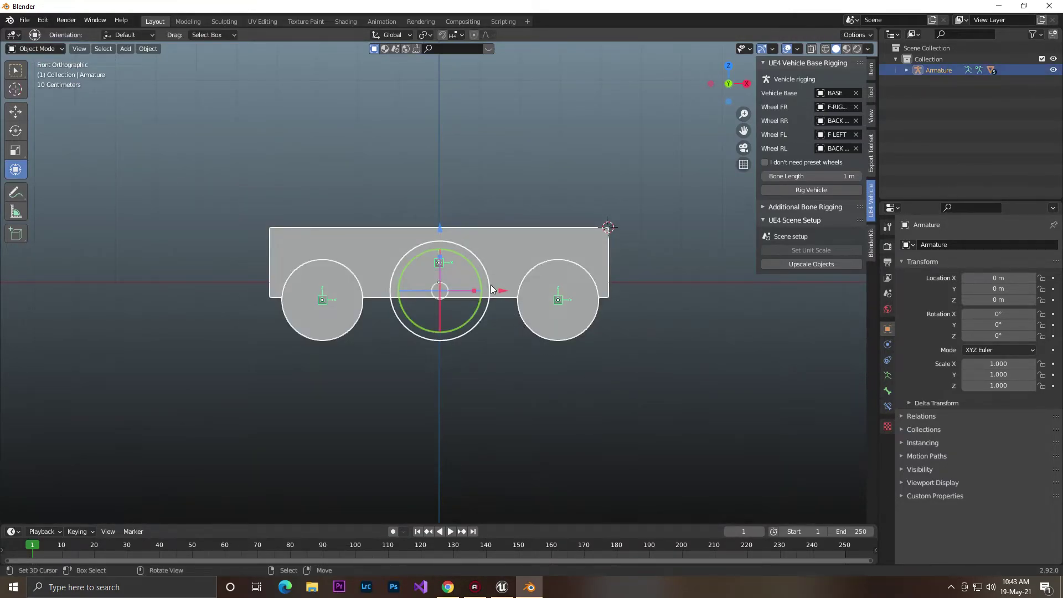
drag(442, 228, 440, 168)
middle_drag(440, 168, 701, 267)
middle_drag(582, 303, 92, 70)
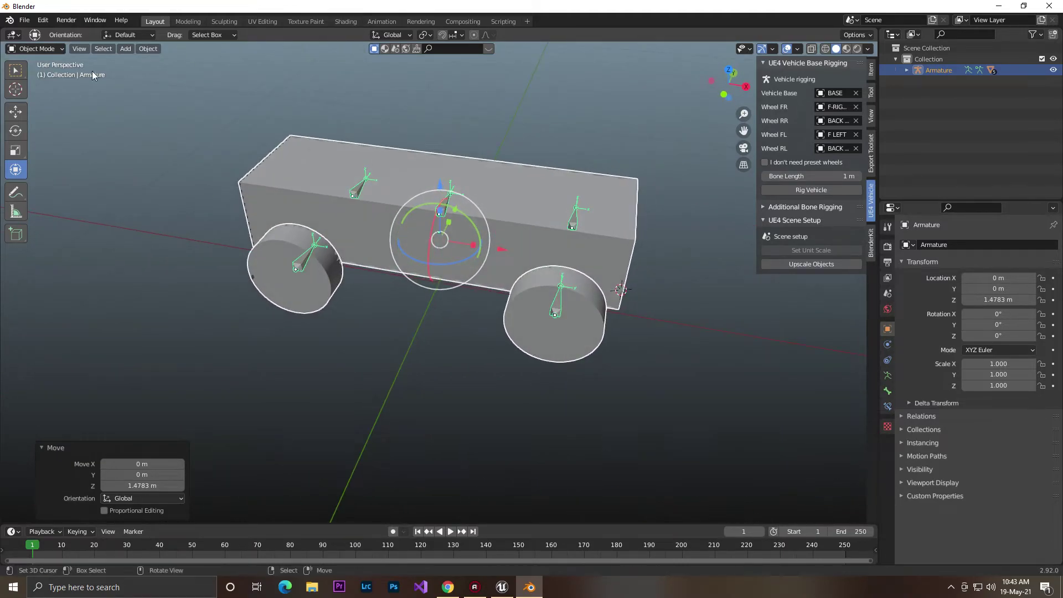
Step: Start an FBX export to the Downloads folder, limiting the object types to Armature and Mesh
click(24, 20)
mouse_move(47, 185)
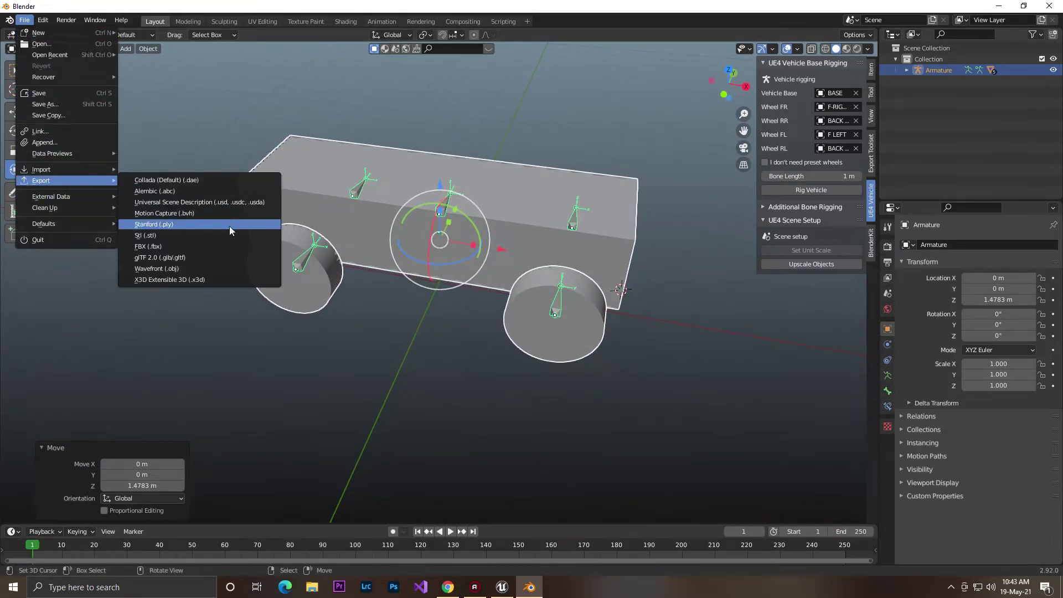
click(160, 244)
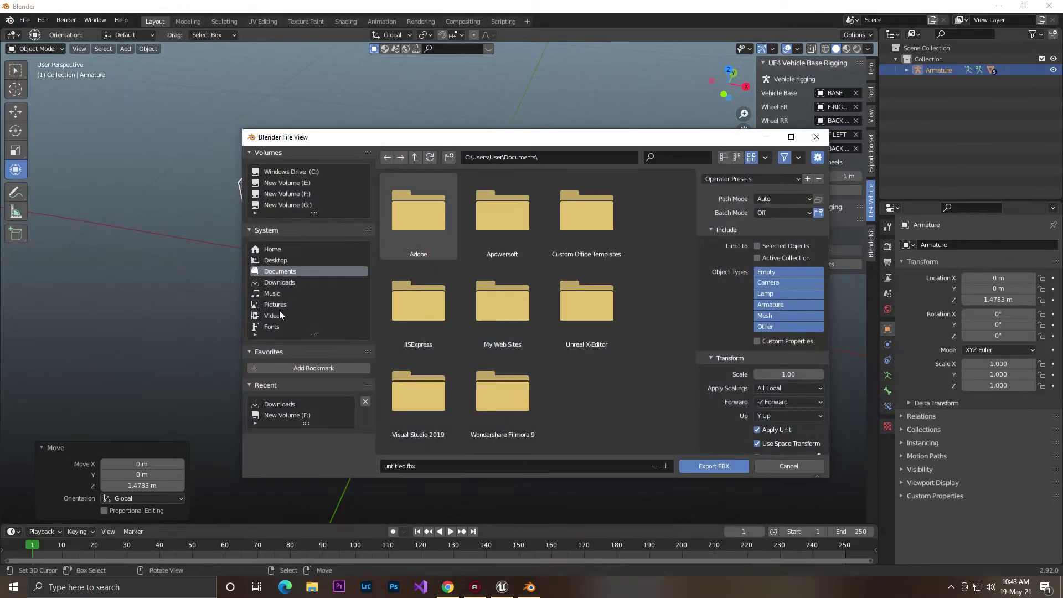
click(279, 283)
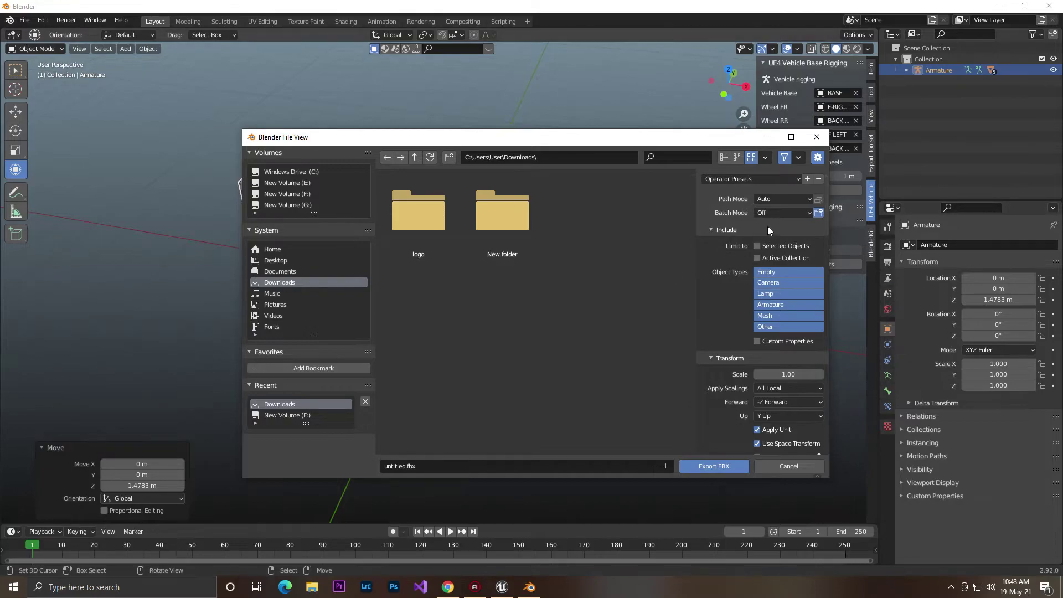
click(791, 137)
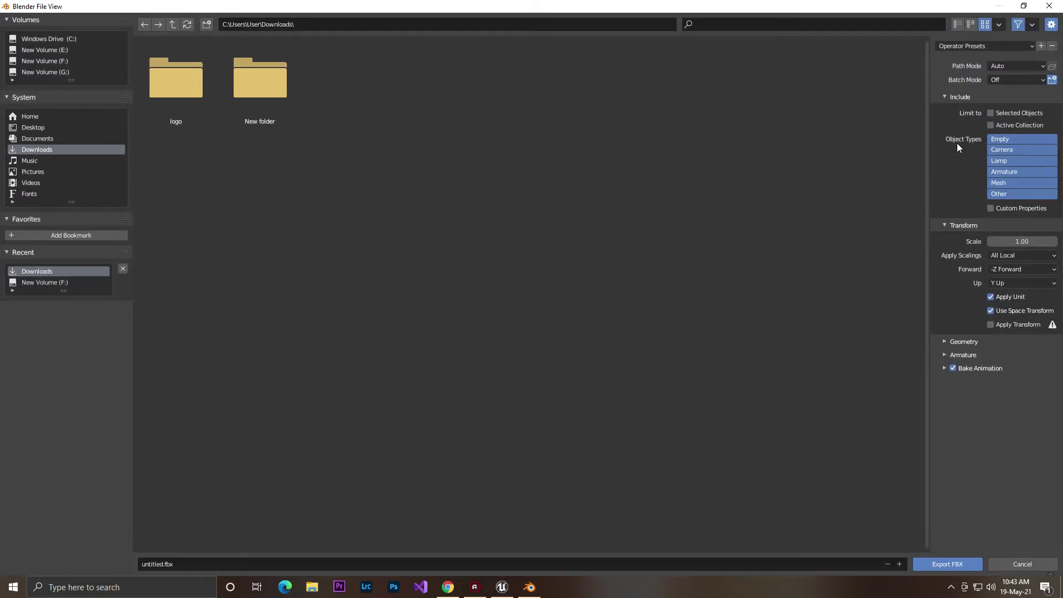
click(1009, 172)
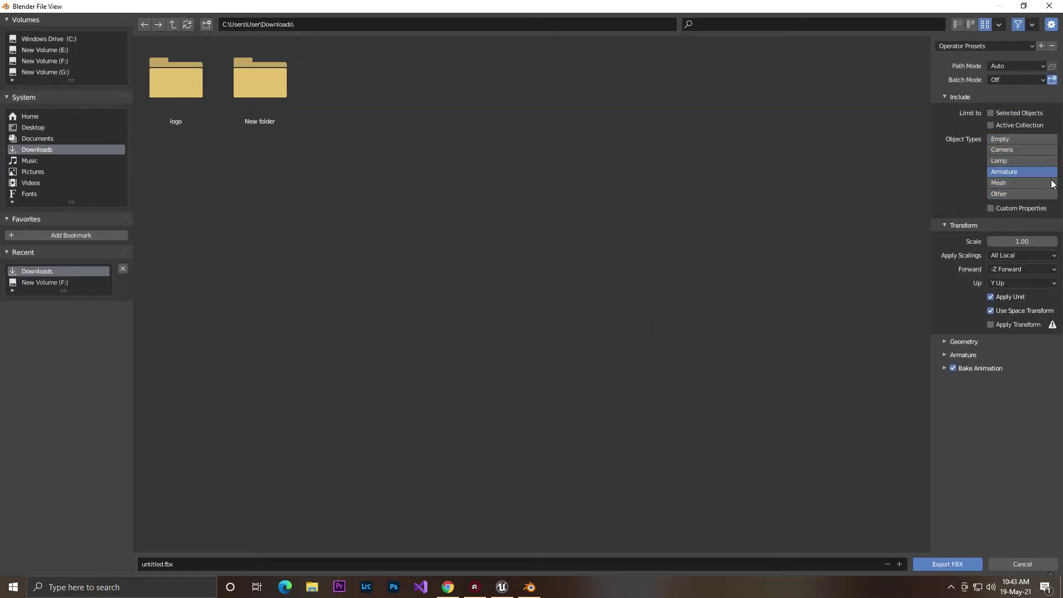
shift+click(1018, 184)
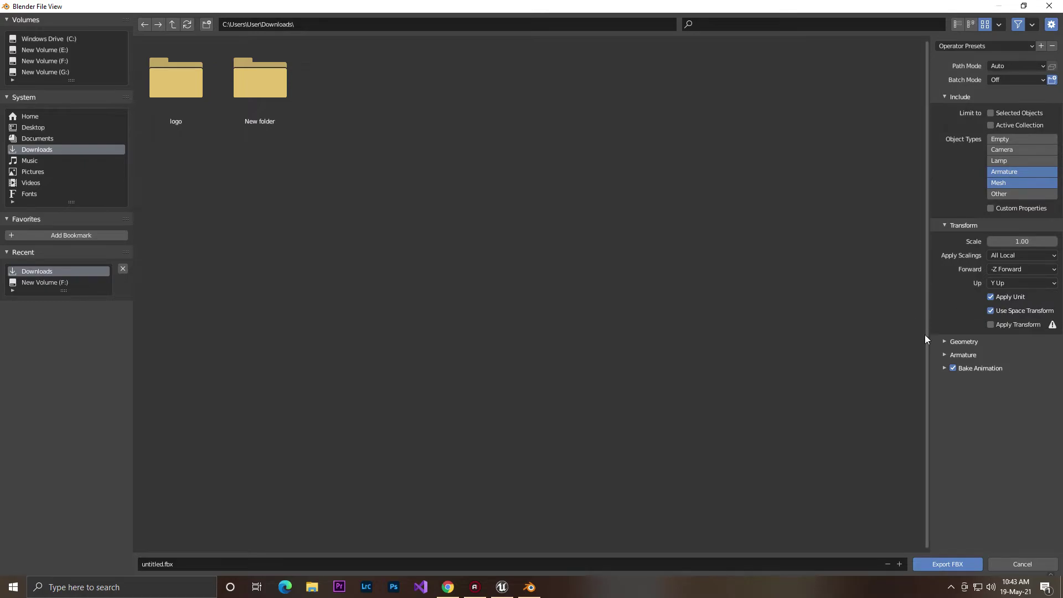
Step: Set the geometry smoothing to Face, and export the vehicle as CARF1
click(948, 341)
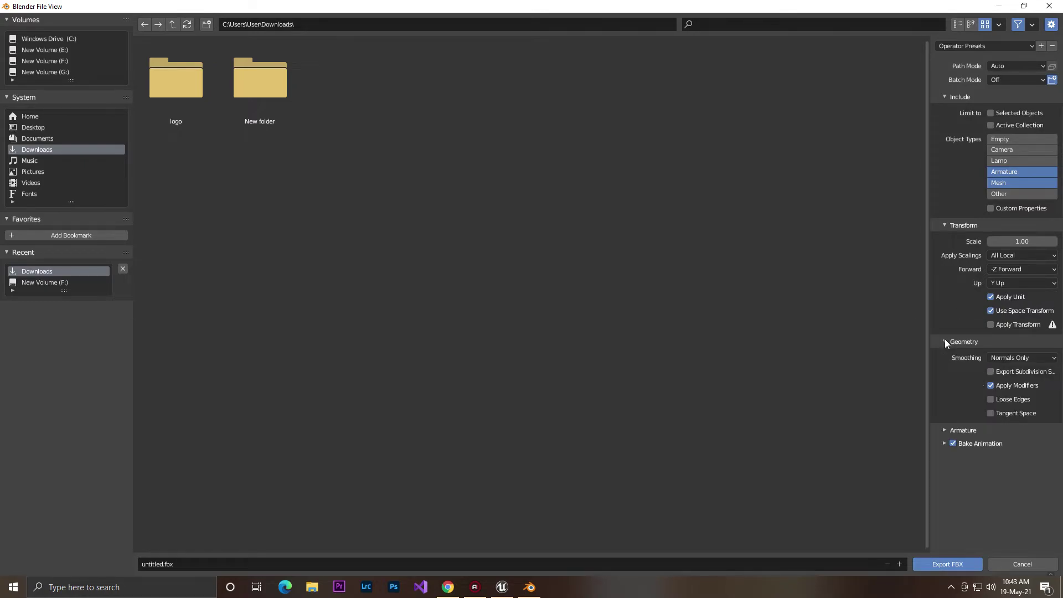
click(1008, 357)
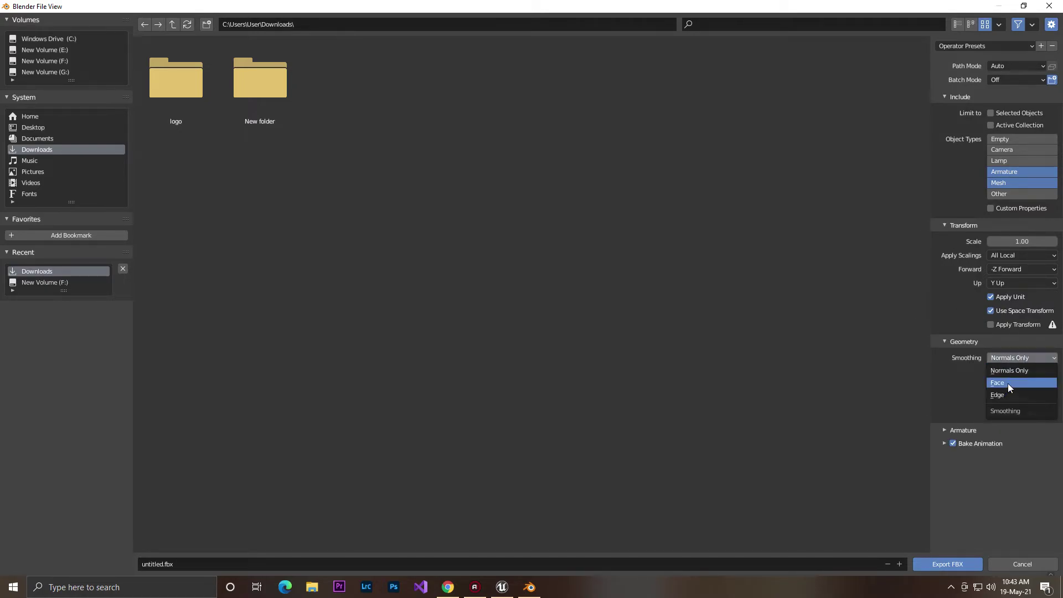
click(1008, 387)
click(945, 431)
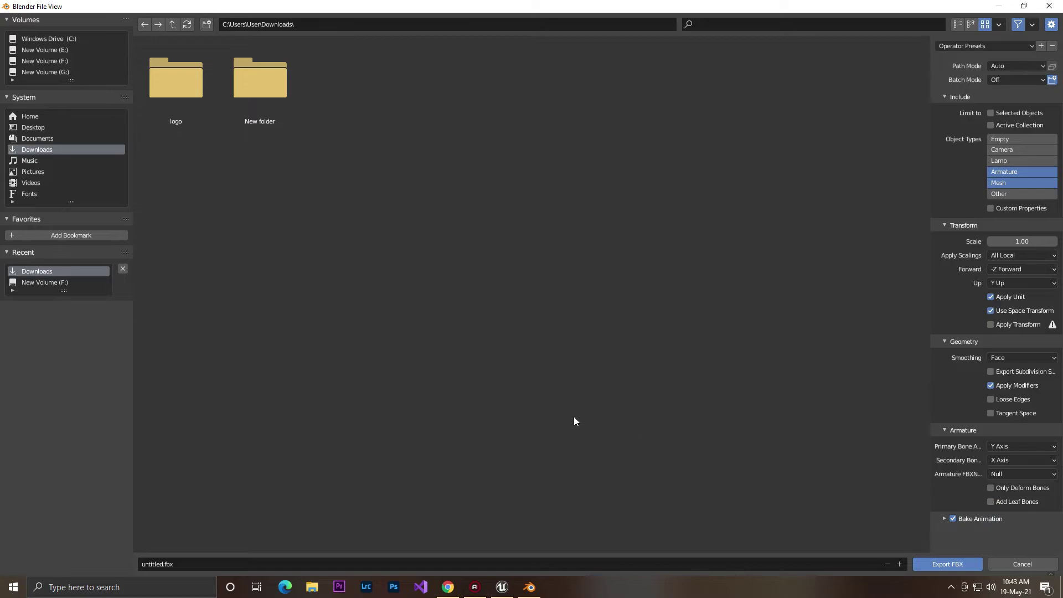
click(172, 567)
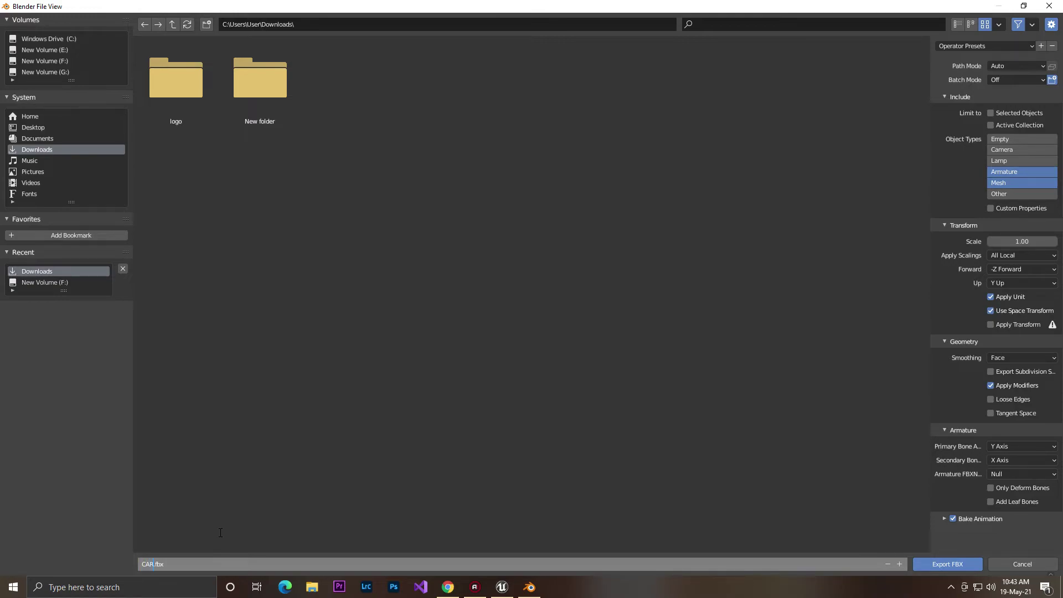
click(947, 565)
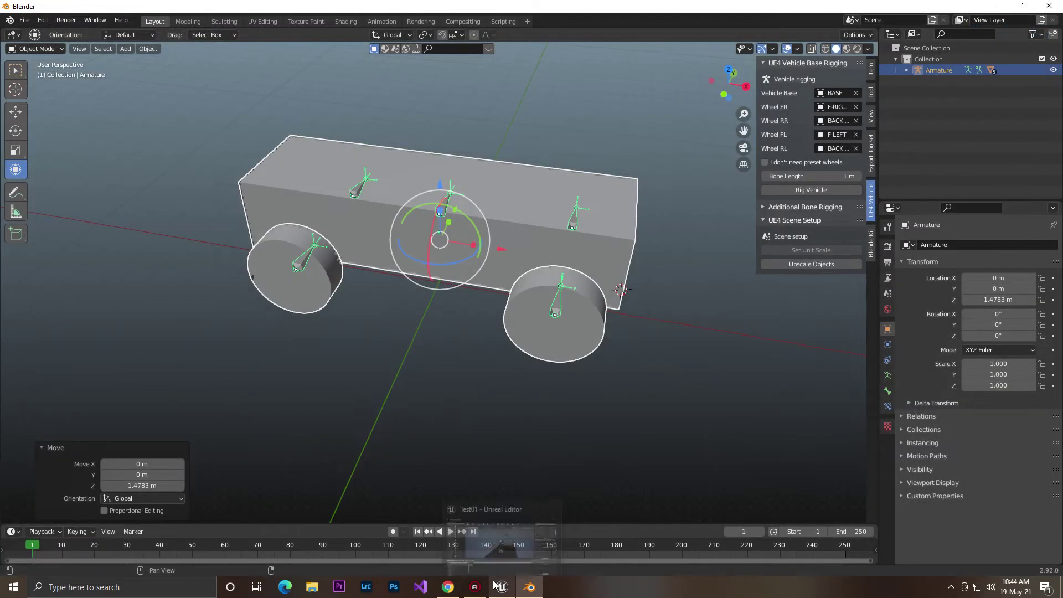
Step: Switch to Unreal Editor and import CARF1 into the Geometry folder as a skeletal mesh at uniform scale 1.0
click(500, 585)
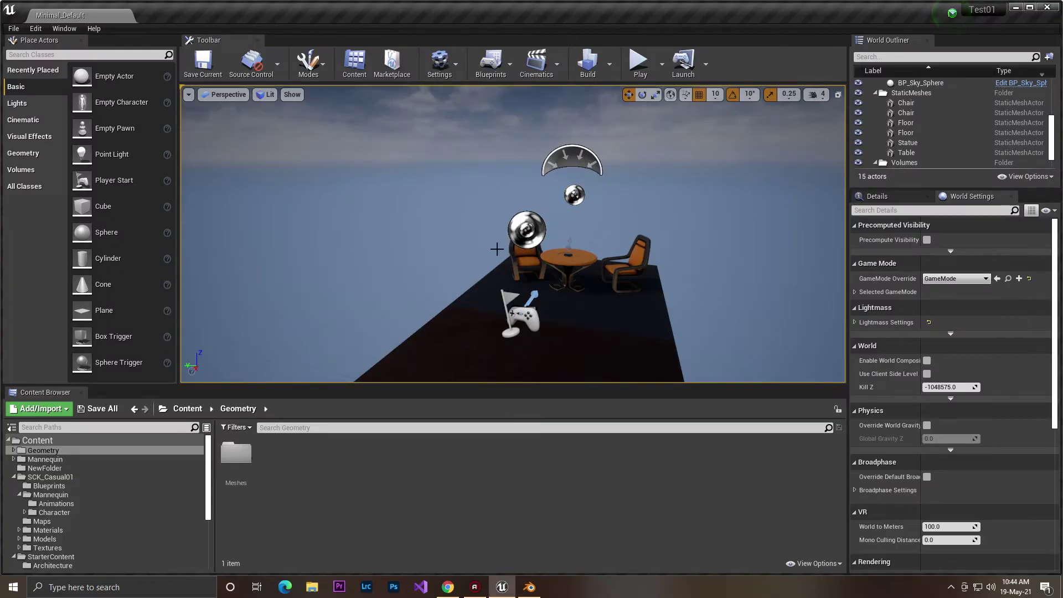
right_drag(493, 250, 520, 240)
right_click(467, 494)
click(503, 189)
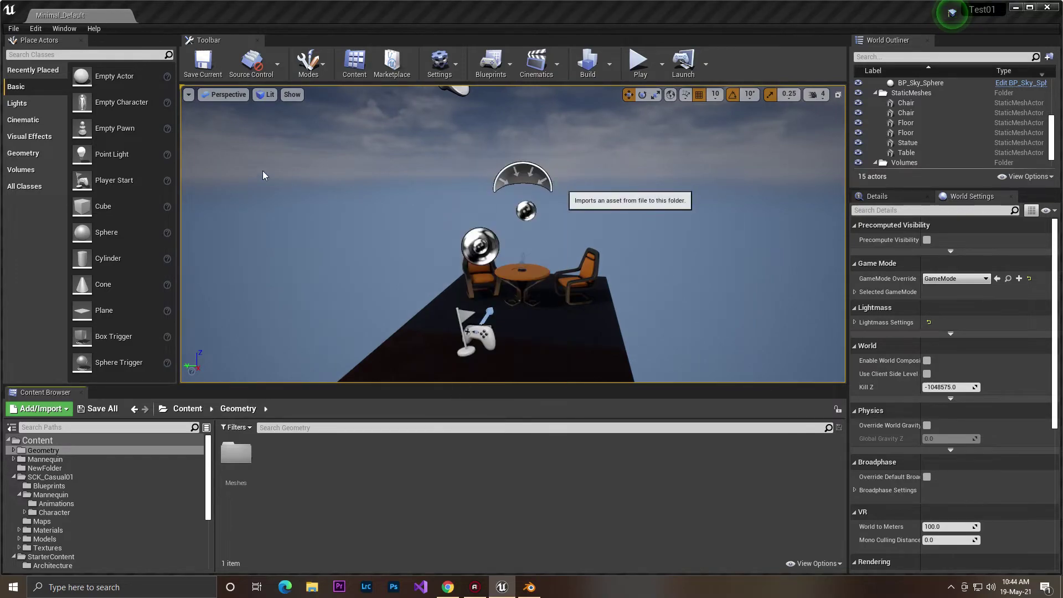
click(301, 133)
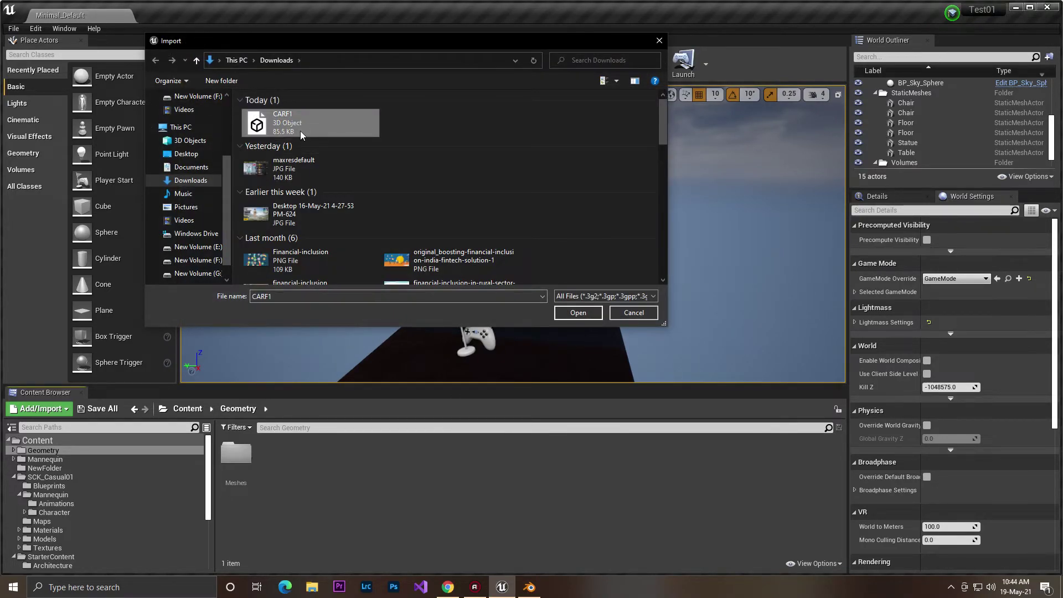
click(575, 313)
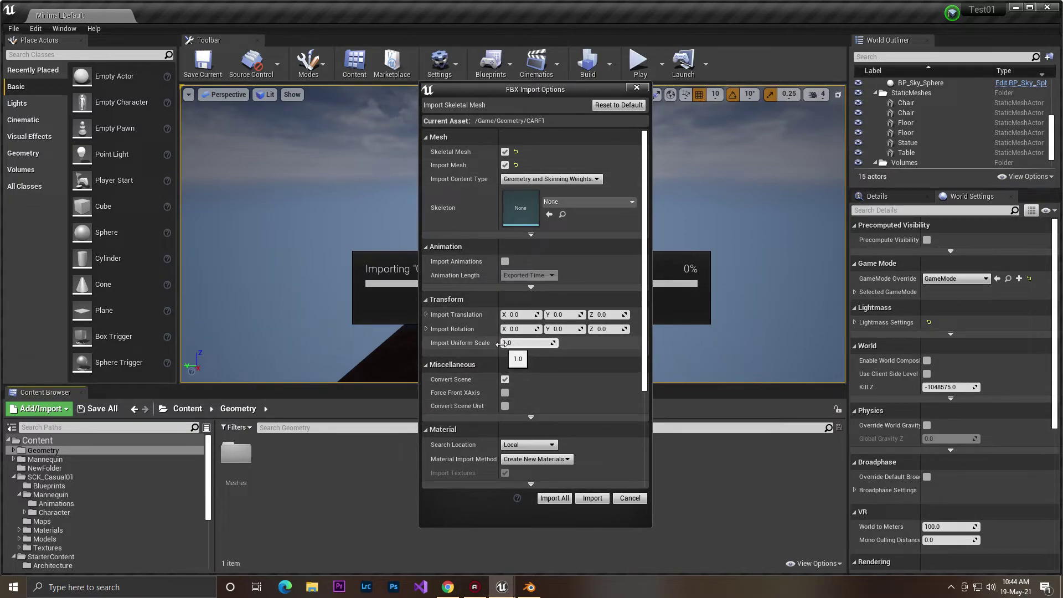
click(591, 498)
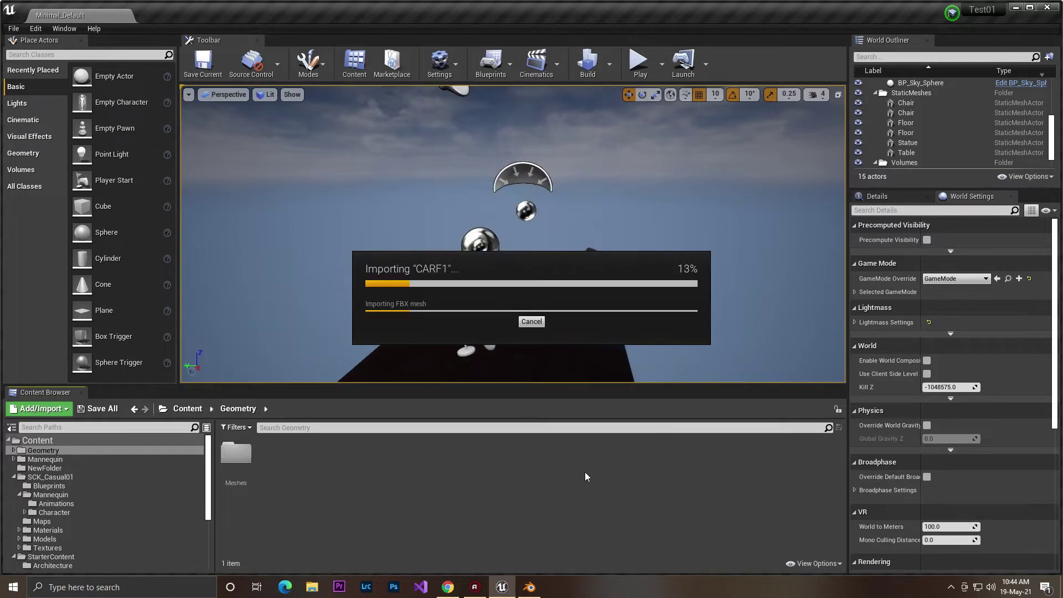
Step: Place the CARF1 skeletal mesh in the level and compare its size with the table and chairs
scroll(458, 318, down, 10)
drag(275, 458, 459, 284)
key(f)
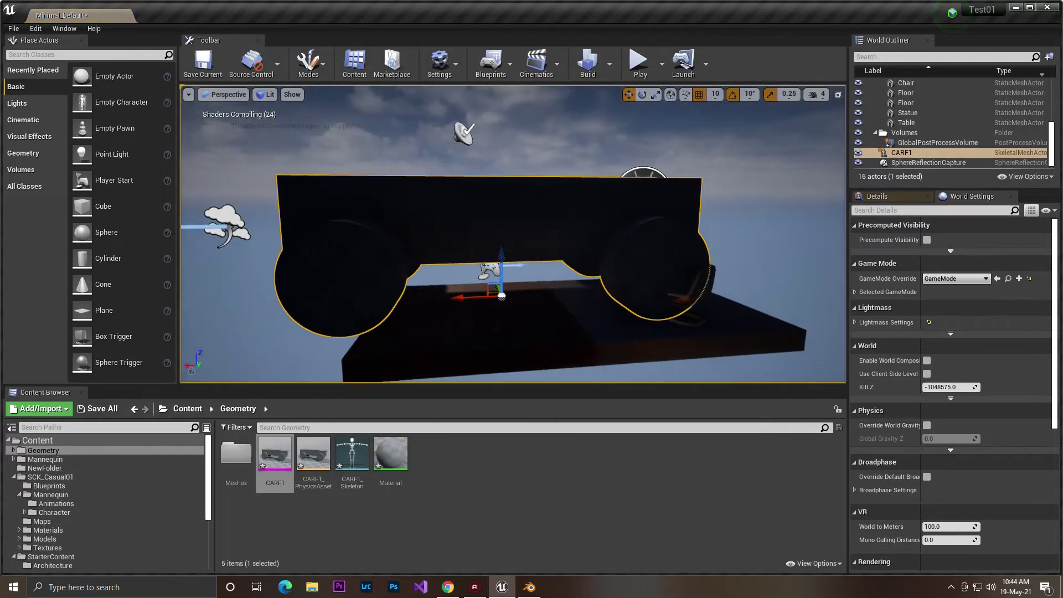
mouse_move(512, 233)
right_down()
mouse_move(431, 238)
mouse_move(512, 243)
mouse_move(515, 221)
mouse_move(521, 233)
right_up()
click(529, 587)
middle_drag(525, 294, 634, 293)
click(998, 6)
right_drag(705, 236, 653, 249)
key(s)
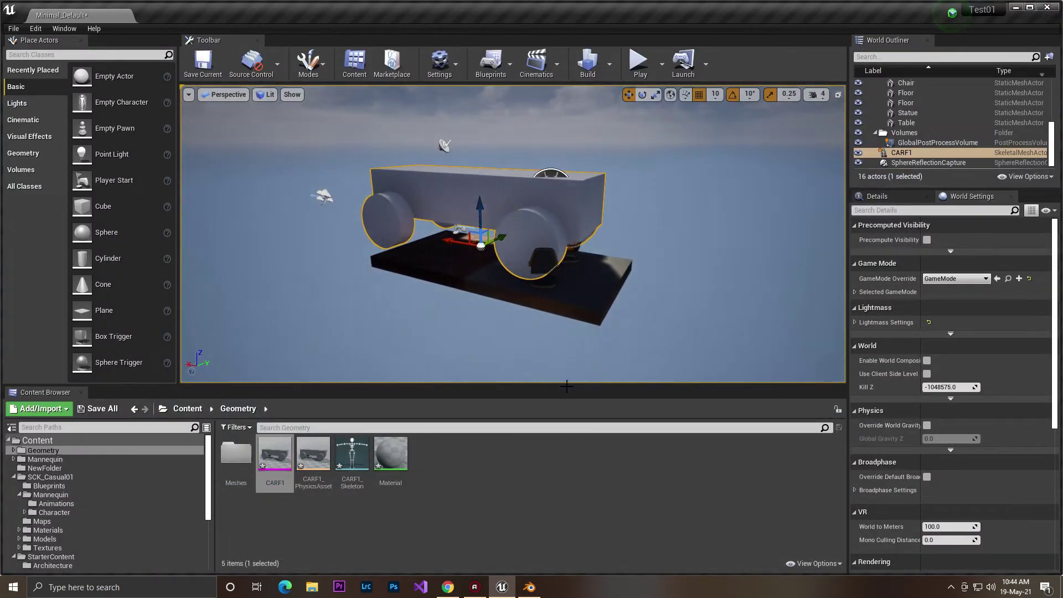
Step: Remove CARF1 from the level and force-delete its skeletal mesh, physics asset and skeleton
click(346, 461)
key(Delete)
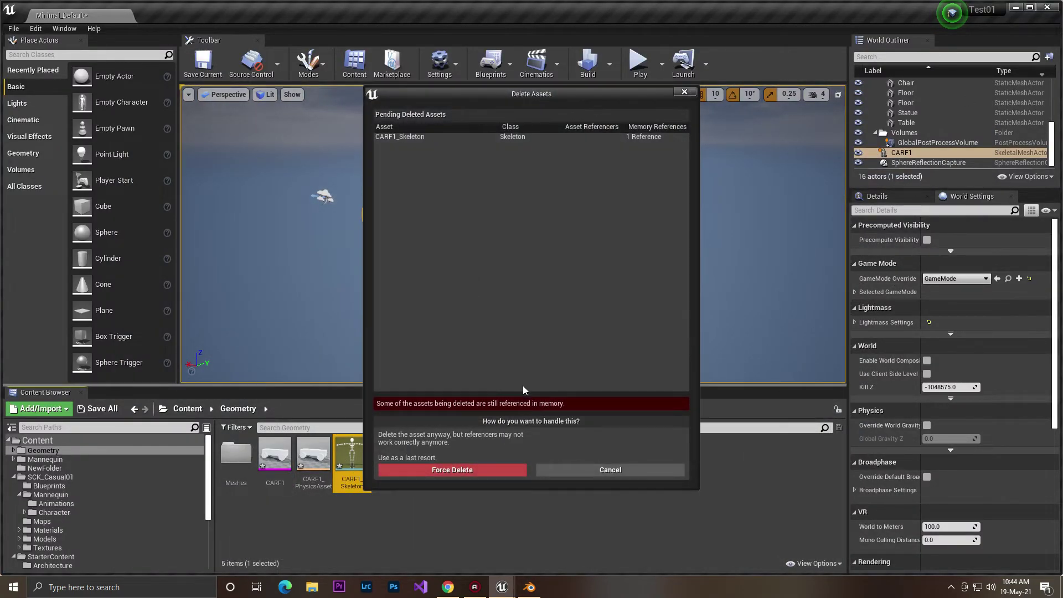
click(685, 92)
key(Delete)
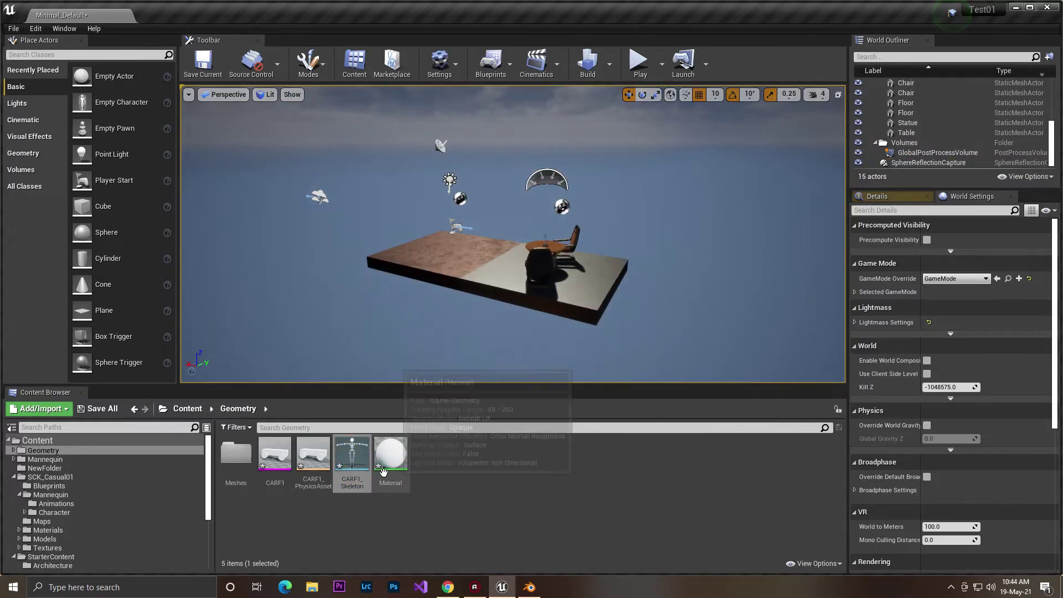
click(351, 461)
shift+click(278, 459)
right_click(279, 459)
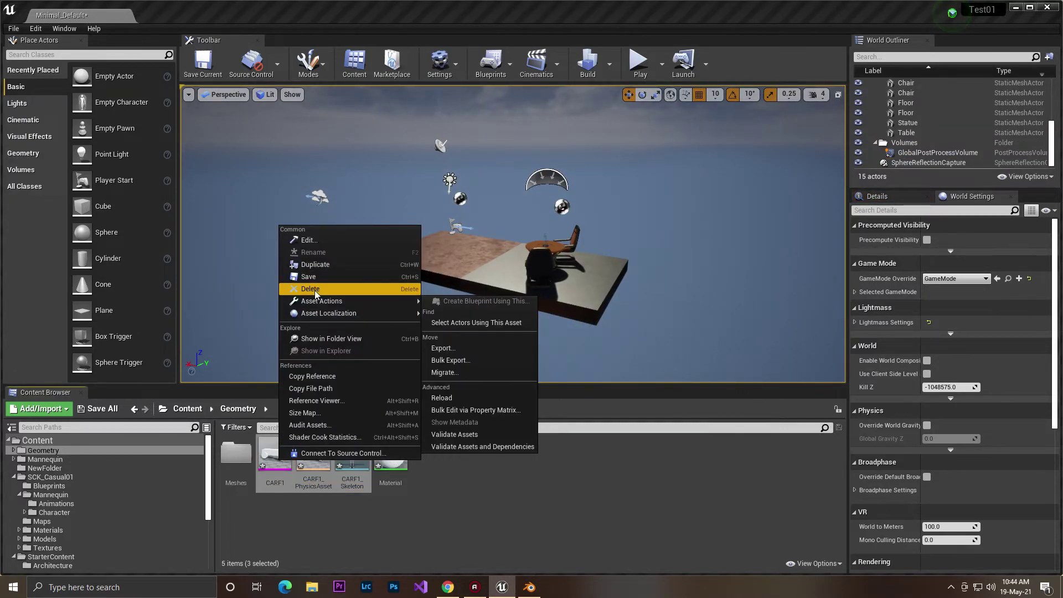
click(310, 289)
click(462, 470)
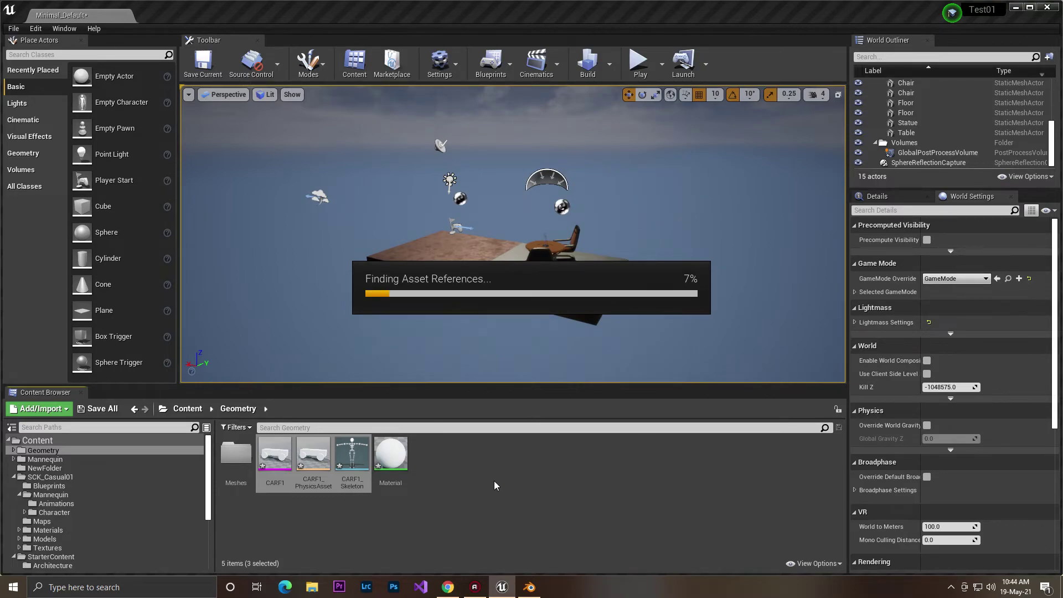
Step: Import CARF1 into the Geometry folder again with an import uniform scale of 0.5
right_click(472, 483)
click(507, 186)
click(269, 120)
click(567, 307)
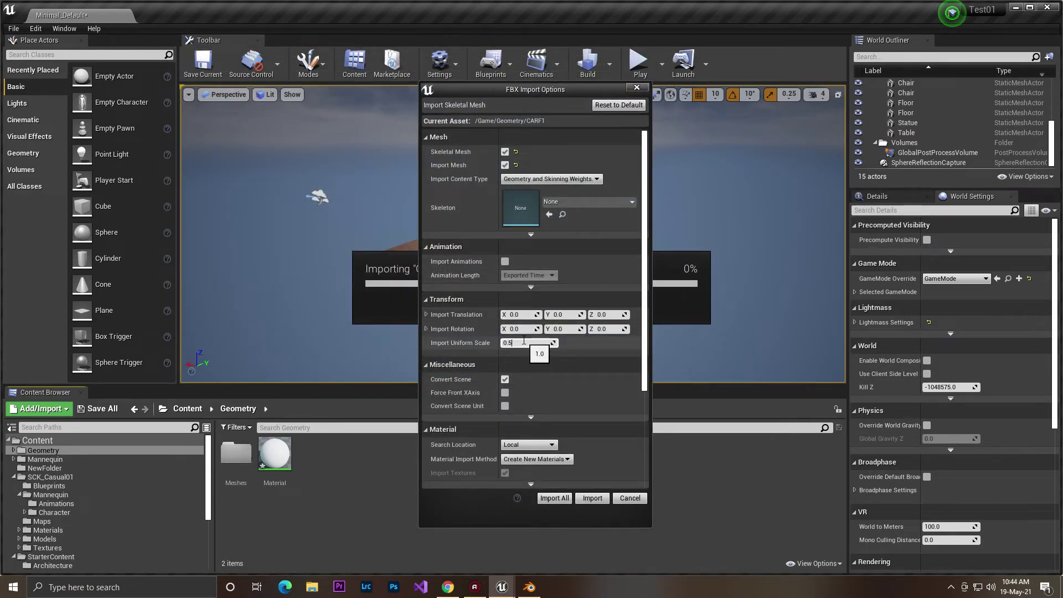
click(598, 502)
Step: Place the half-scale CARF1 skeletal mesh on the floor of the level and check its size
key(w)
right_drag(376, 310, 360, 301)
drag(276, 472, 455, 292)
key(w)
right_drag(502, 287, 412, 244)
key(a)
key(d)
Step: Save the level and all the imported CARF1 assets, including the material
click(203, 63)
click(98, 408)
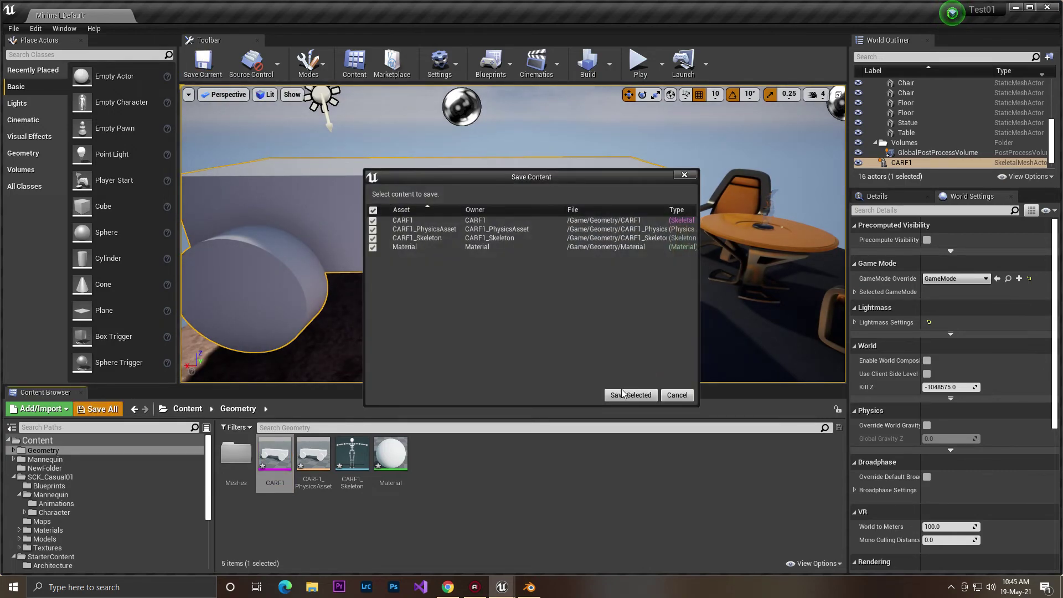
click(626, 391)
key(s)
right_drag(482, 324, 554, 325)
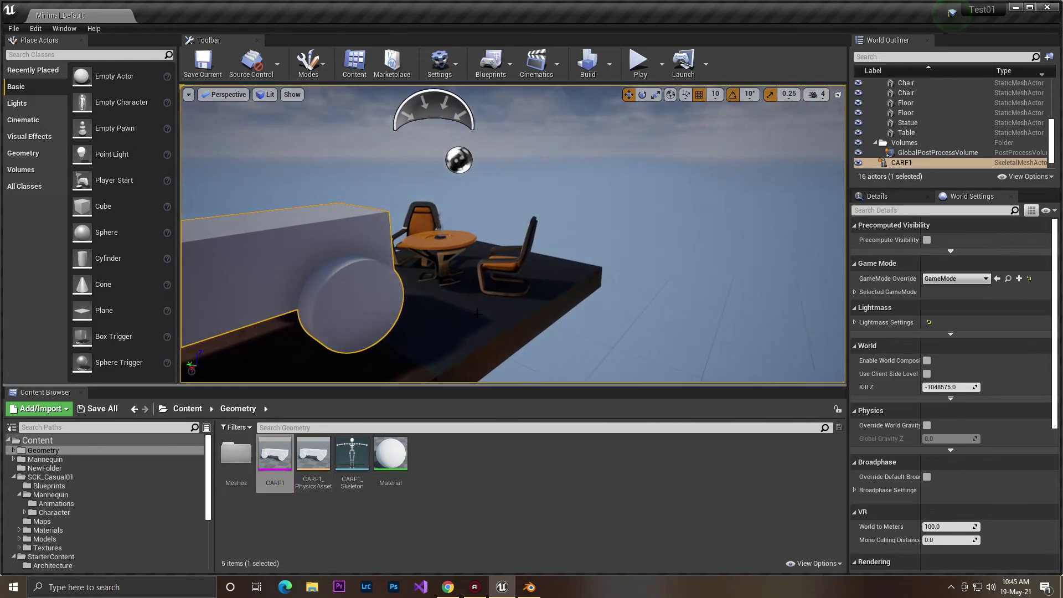
right_drag(474, 325, 409, 325)
Step: Open CARF1_PhysicsAsset in a maximized editor and look at its collision bodies up close
double_click(314, 450)
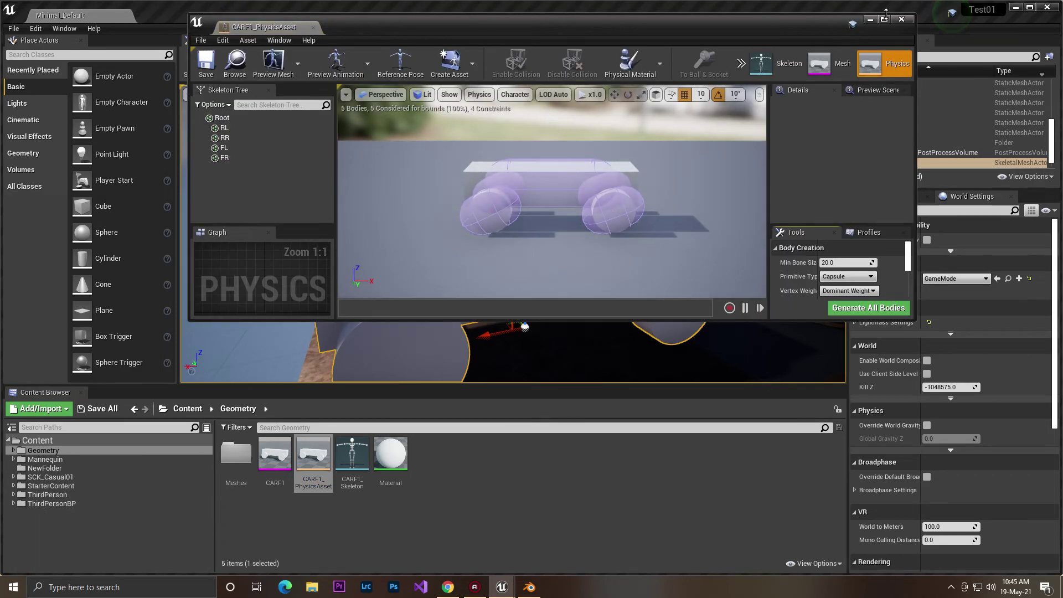
click(886, 23)
right_drag(559, 309, 537, 324)
key(a)
key(d)
Step: Regenerate the Root, RL, RR, FL and FR physics bodies with the Single Convex Hull primitive type
click(34, 98)
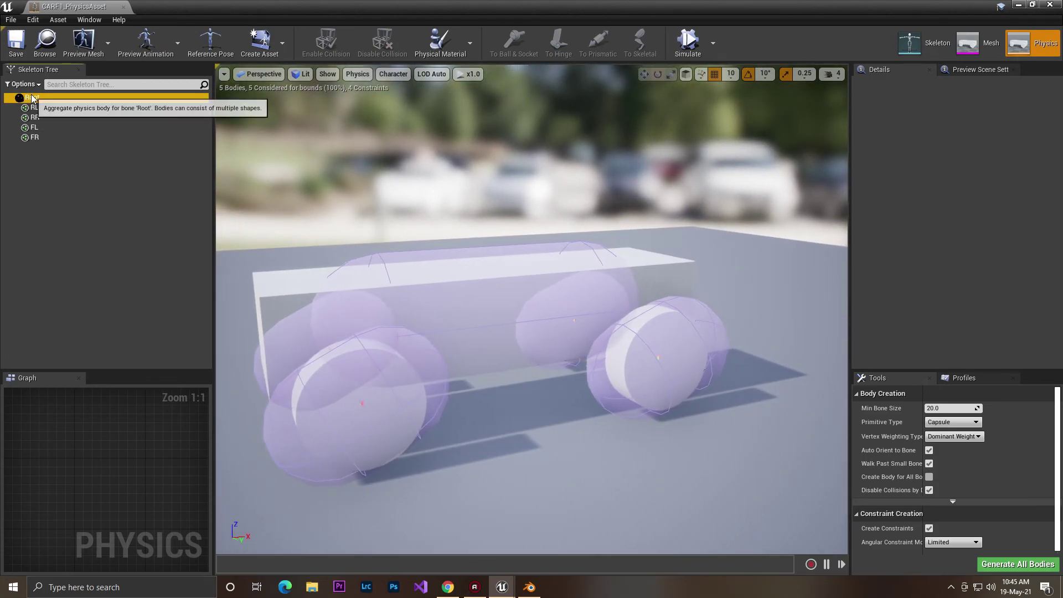
shift+click(36, 137)
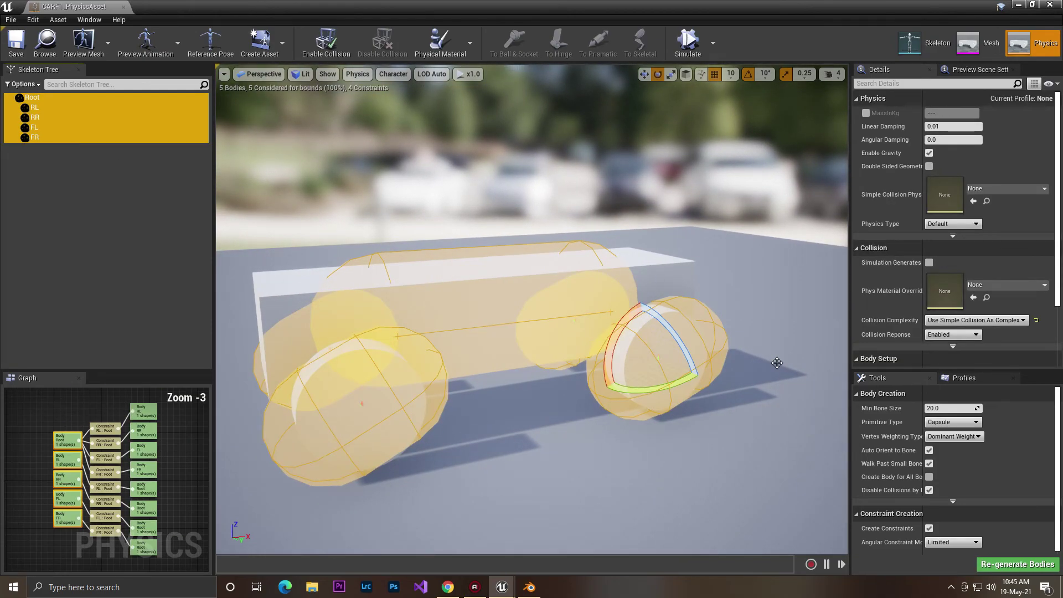
click(939, 422)
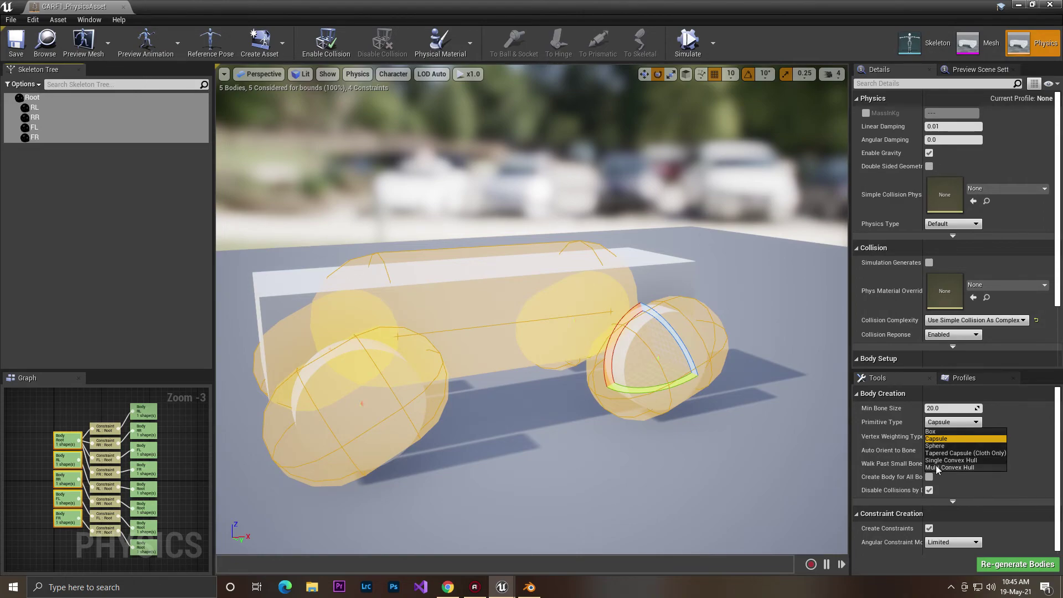
click(959, 461)
click(999, 568)
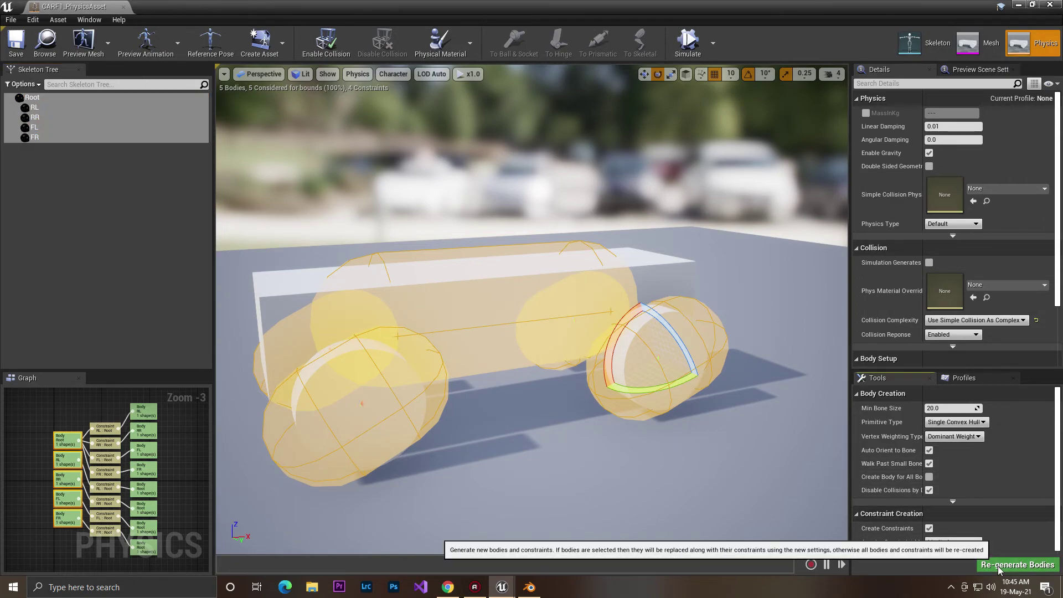
Step: Inspect the regenerated collision bodies and simulate the vehicle's physics
alt+drag(714, 387, 559, 388)
right_drag(663, 148, 226, 199)
click(689, 44)
click(692, 49)
click(692, 49)
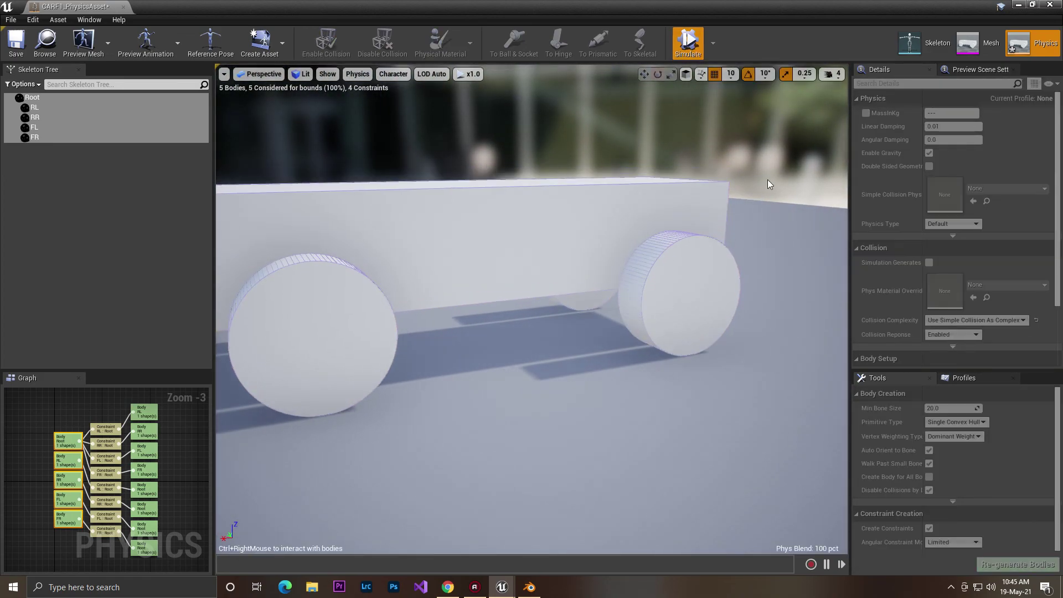